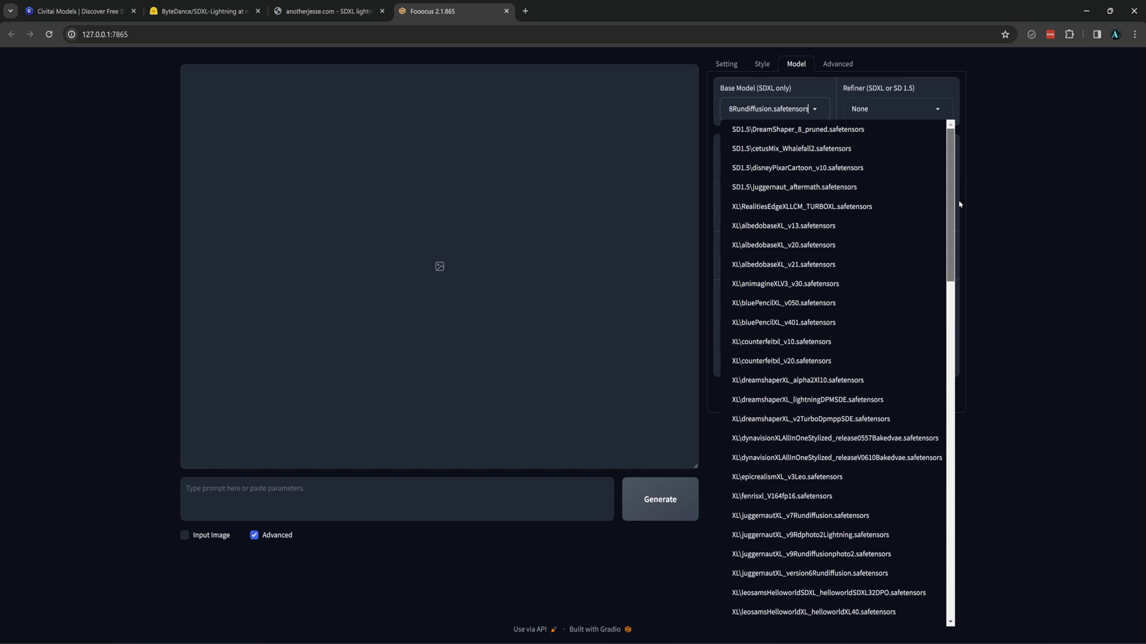
Step: Use the dynavisionXLAllInOneStylized_releaseV0610Bakedvae base model to generate images from the prompt __fox__
left_click(890, 460)
left_click(308, 484)
type("fox__")
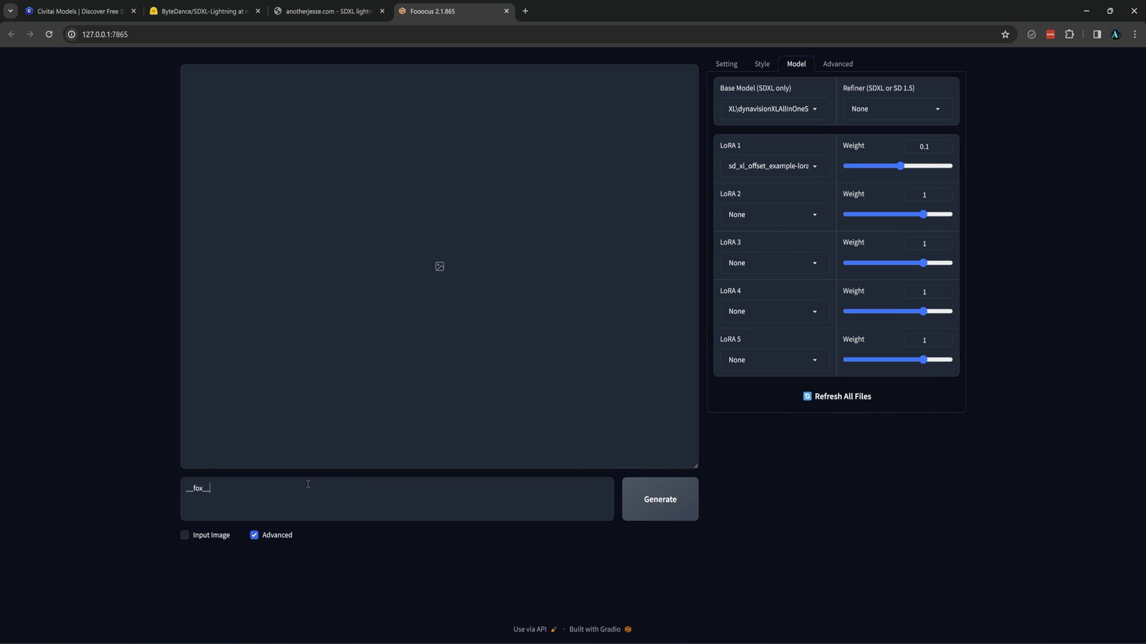
left_click(660, 507)
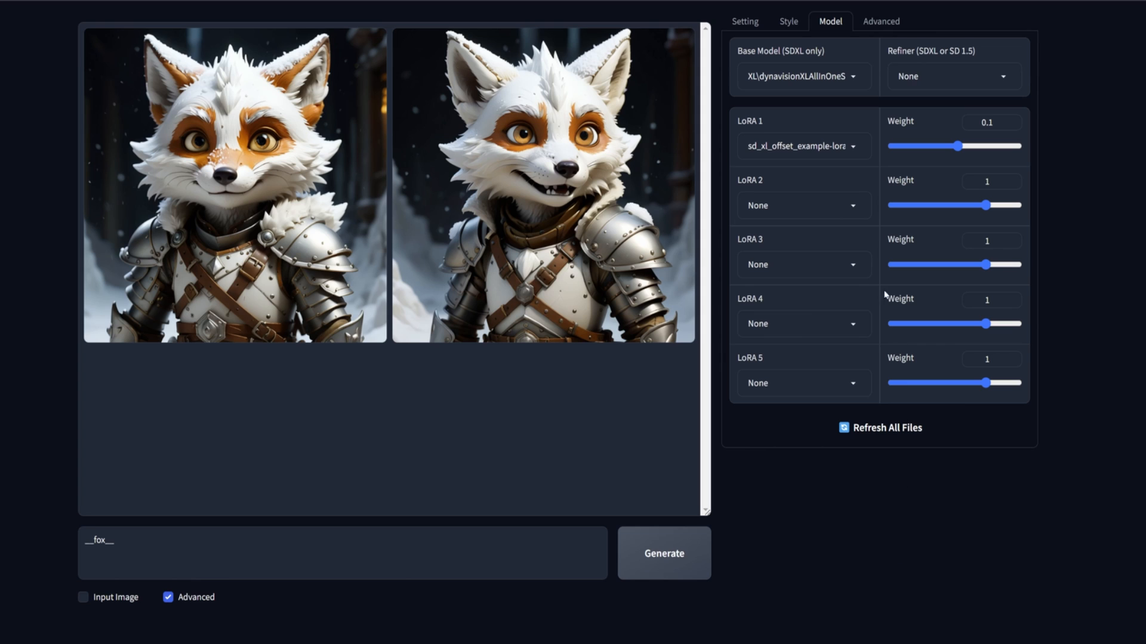
Step: Assign sdxl_lightning_8step_lora.pth to LoRA 1 and set its weight to 1
left_click(856, 152)
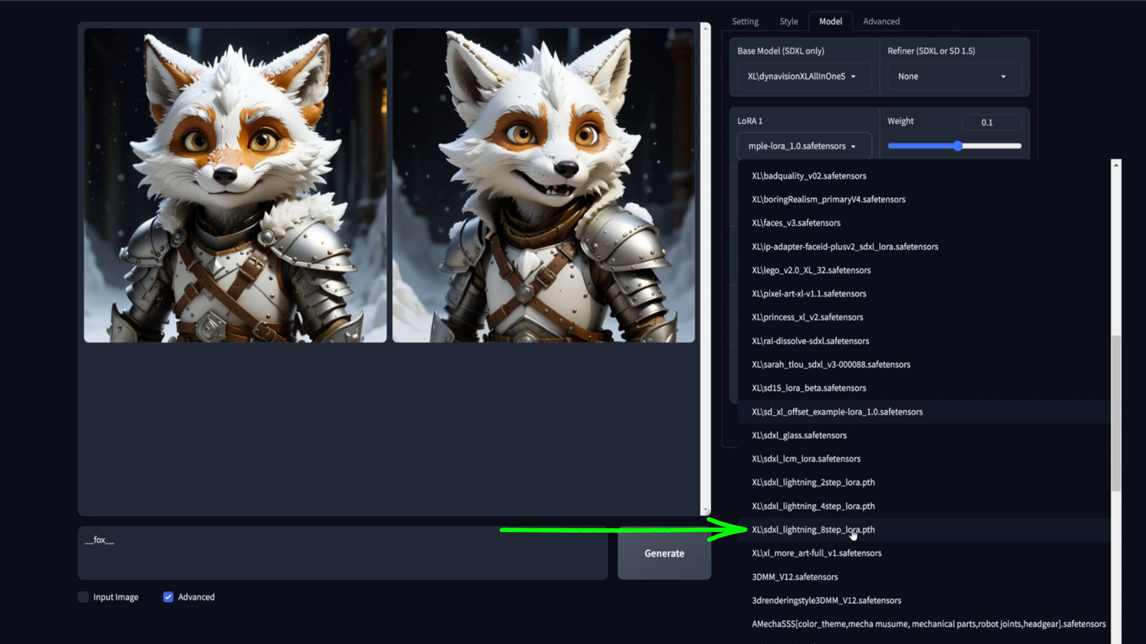
left_click(907, 537)
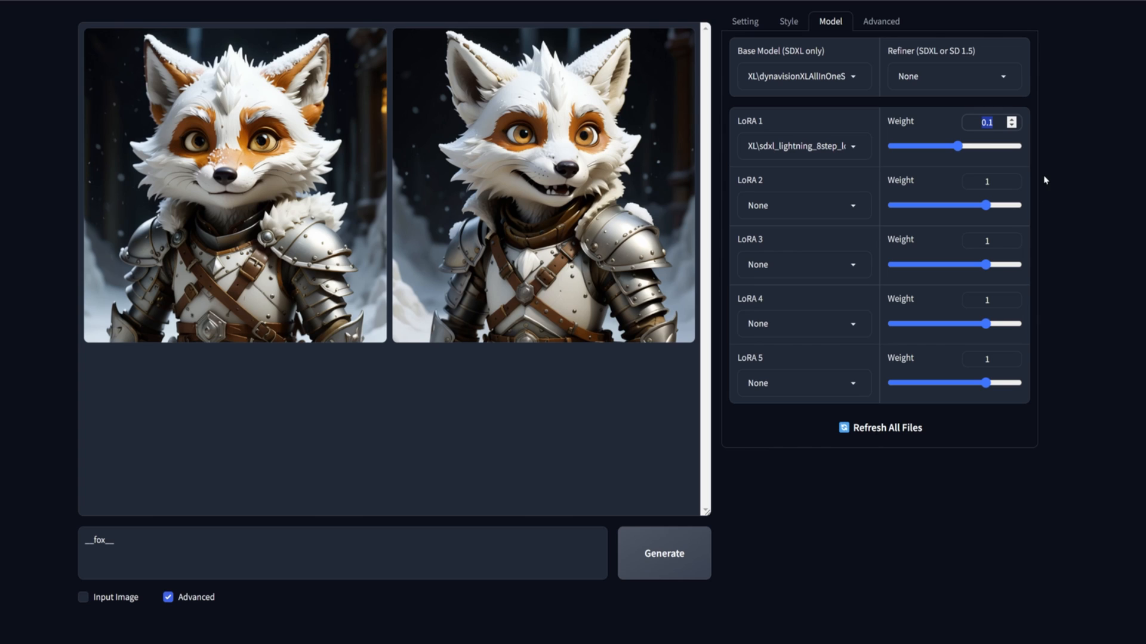
type("1")
Step: Set the Guidance Scale to 1 and enable Developer Debug Mode
left_click(906, 27)
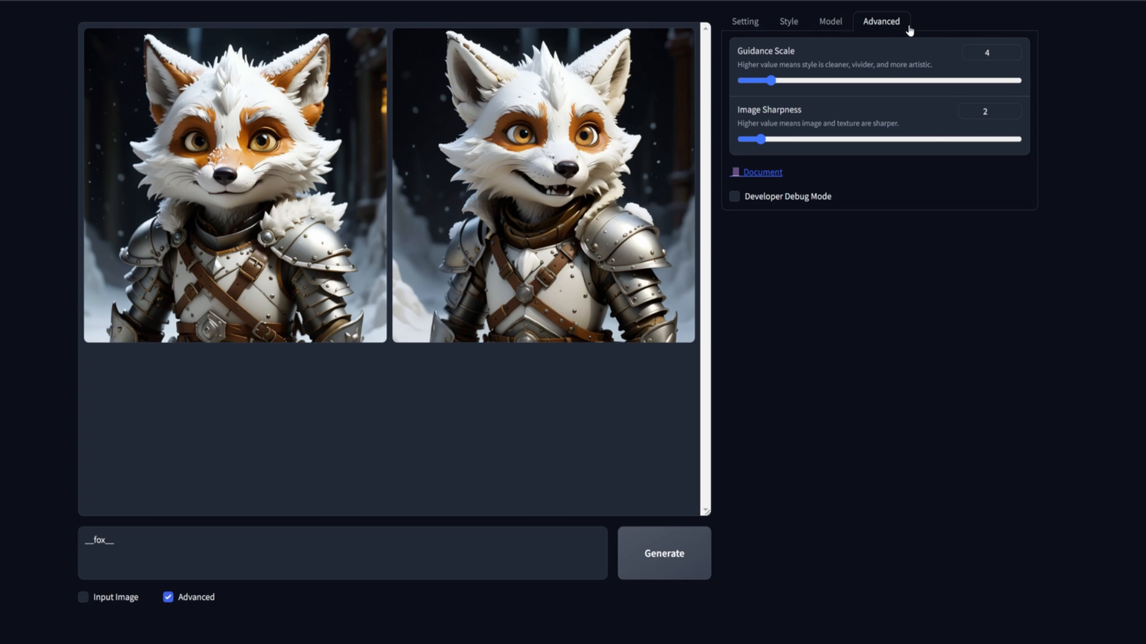
type("1")
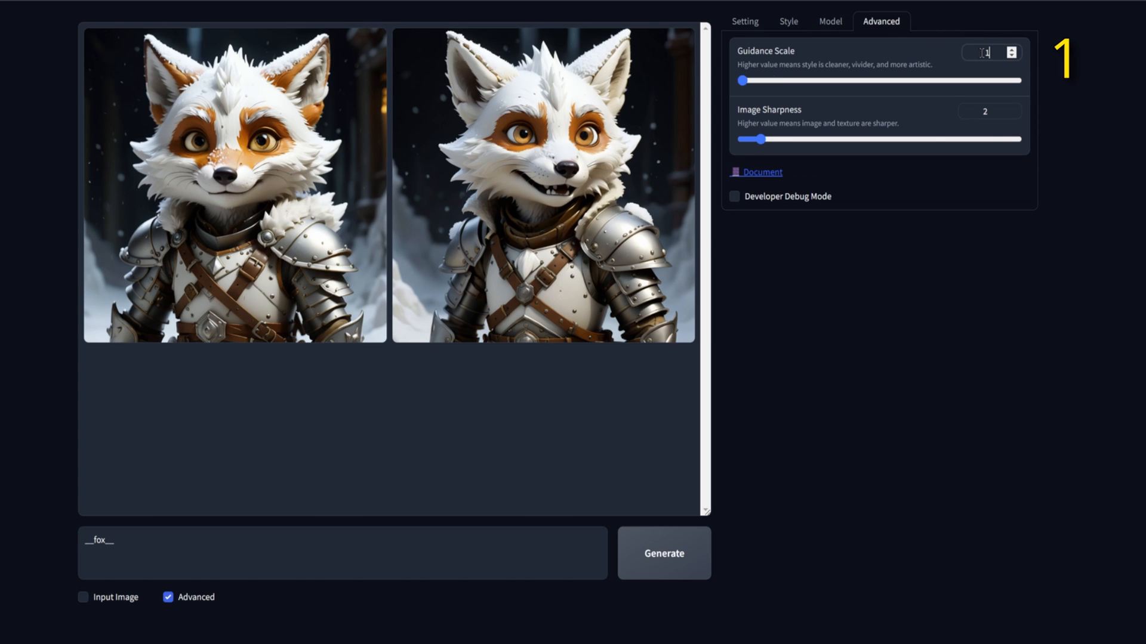
left_click(746, 197)
Step: Generate the fox images using the euler sampler, the sgm_uniform scheduler and a forced sampling step overwrite of 8
scroll(1007, 580, "down", 2)
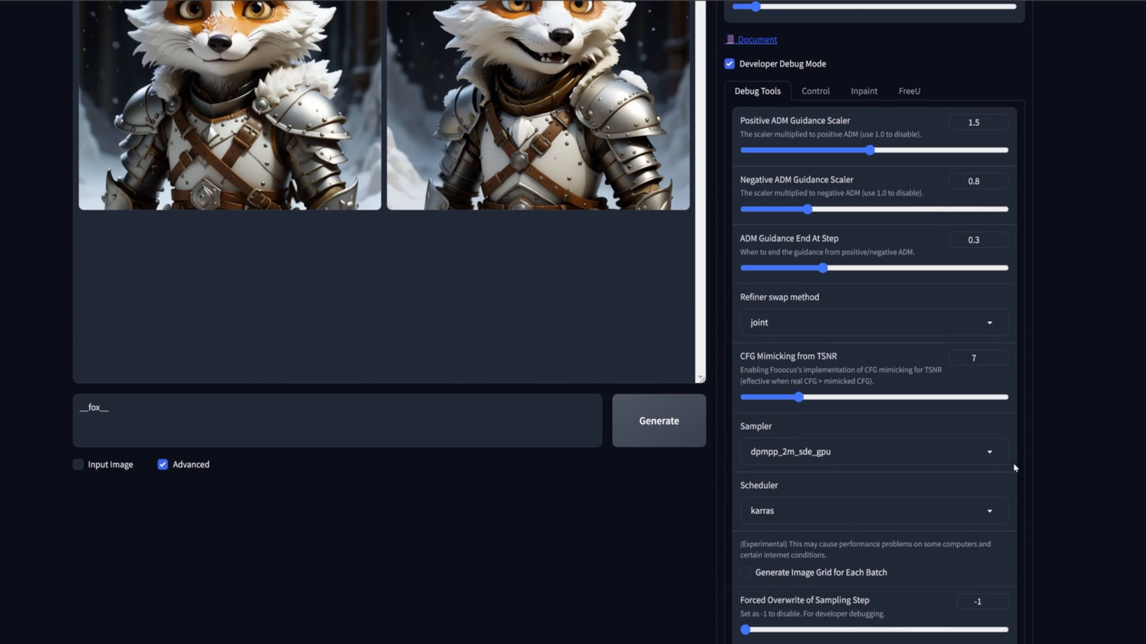
left_click(996, 452)
scroll(836, 179, "up", 2)
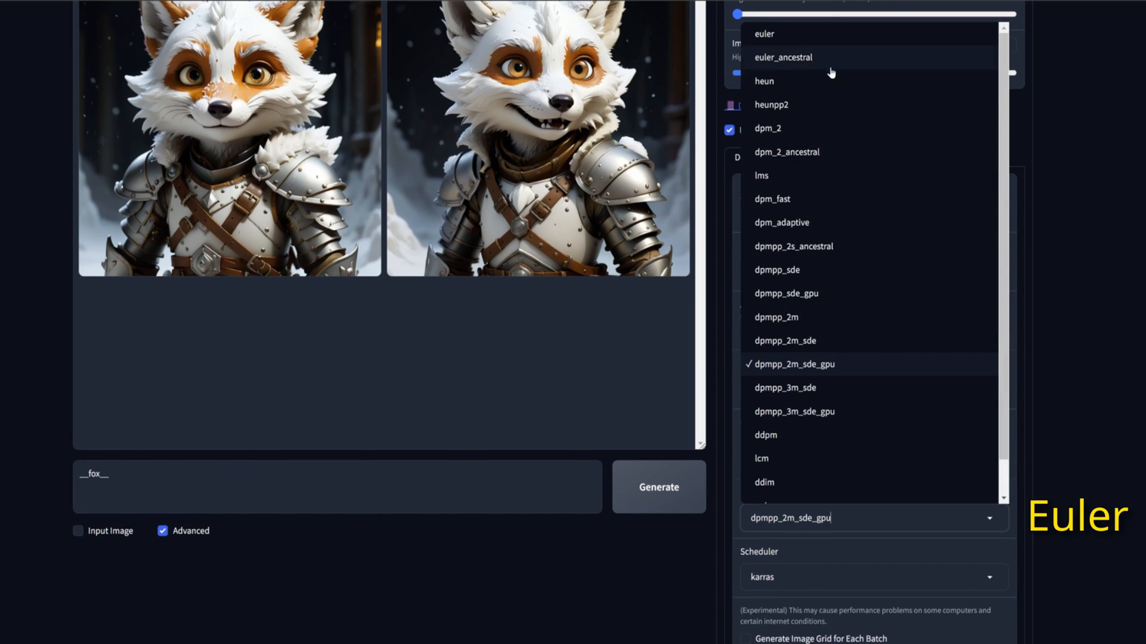
left_click(781, 36)
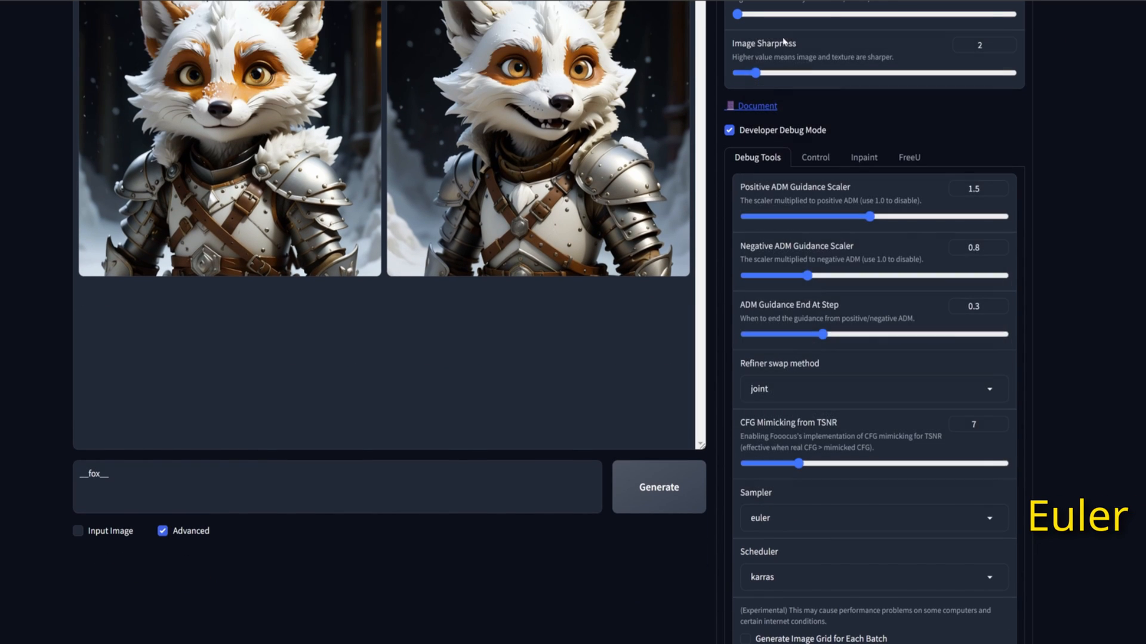
left_click(988, 585)
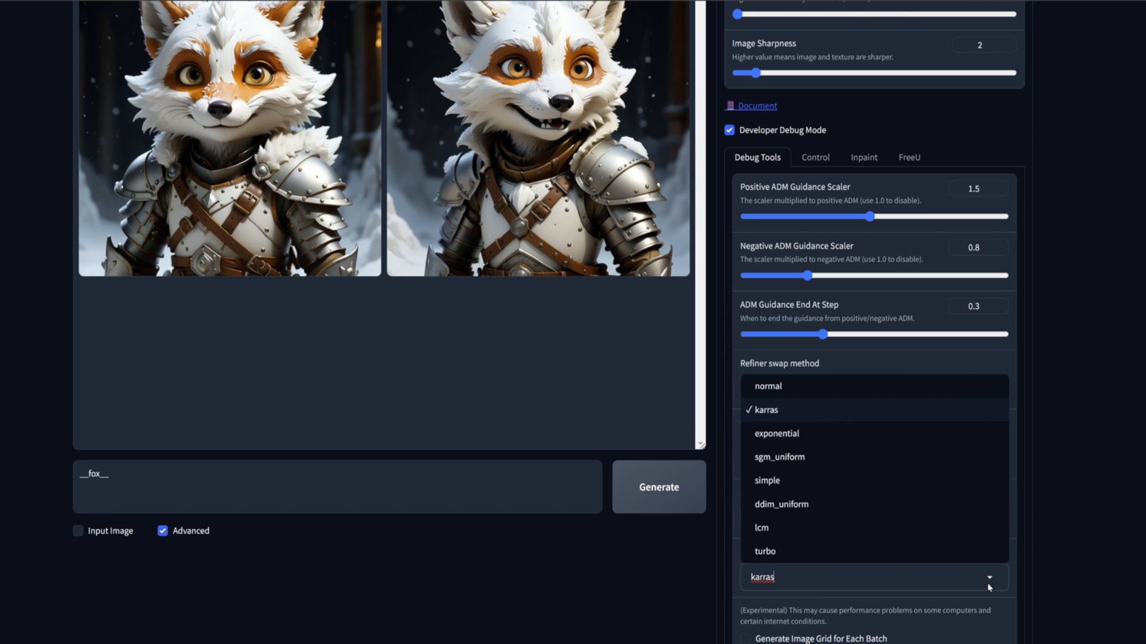
left_click(812, 461)
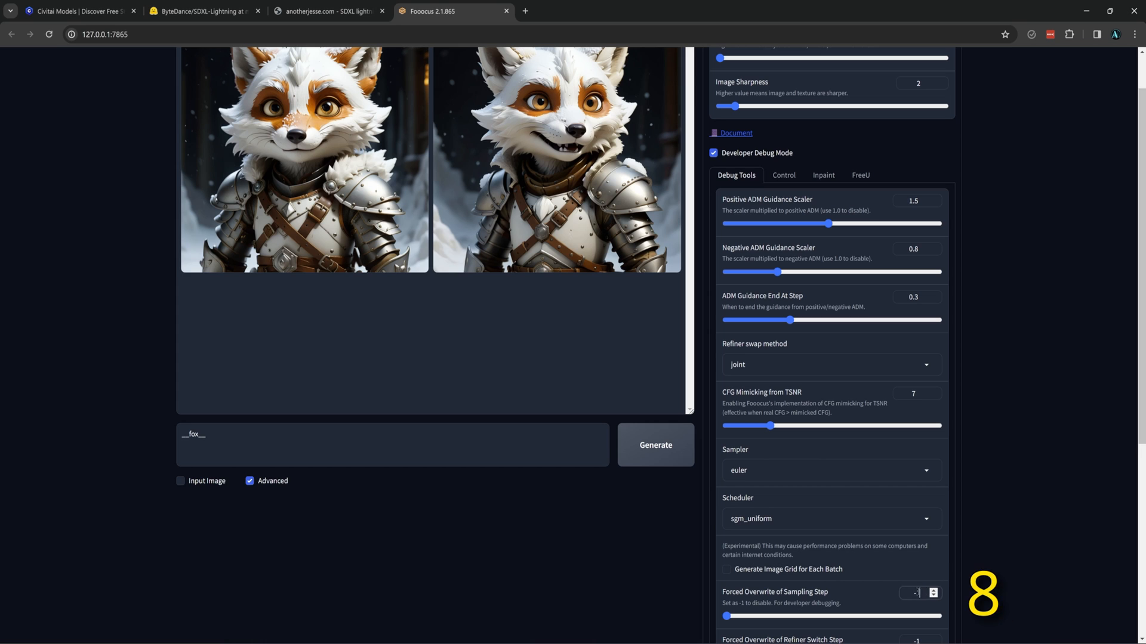
left_click(673, 460)
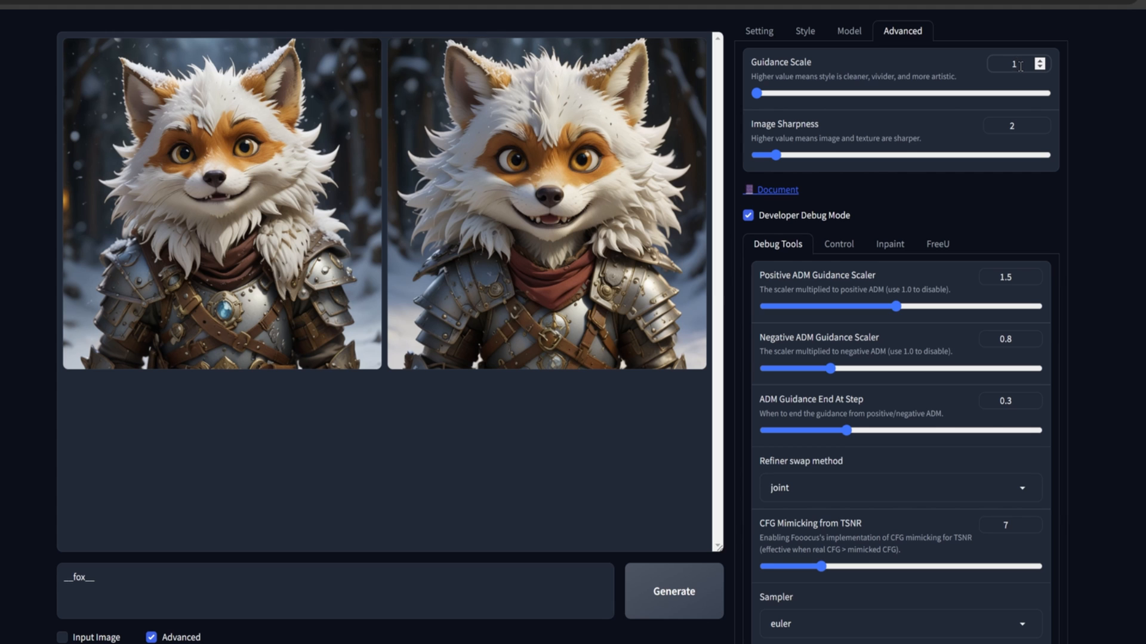
Step: Regenerate the fox images with a Guidance Scale of 1.5 and preview a result enlarged
type(".5")
left_click(655, 600)
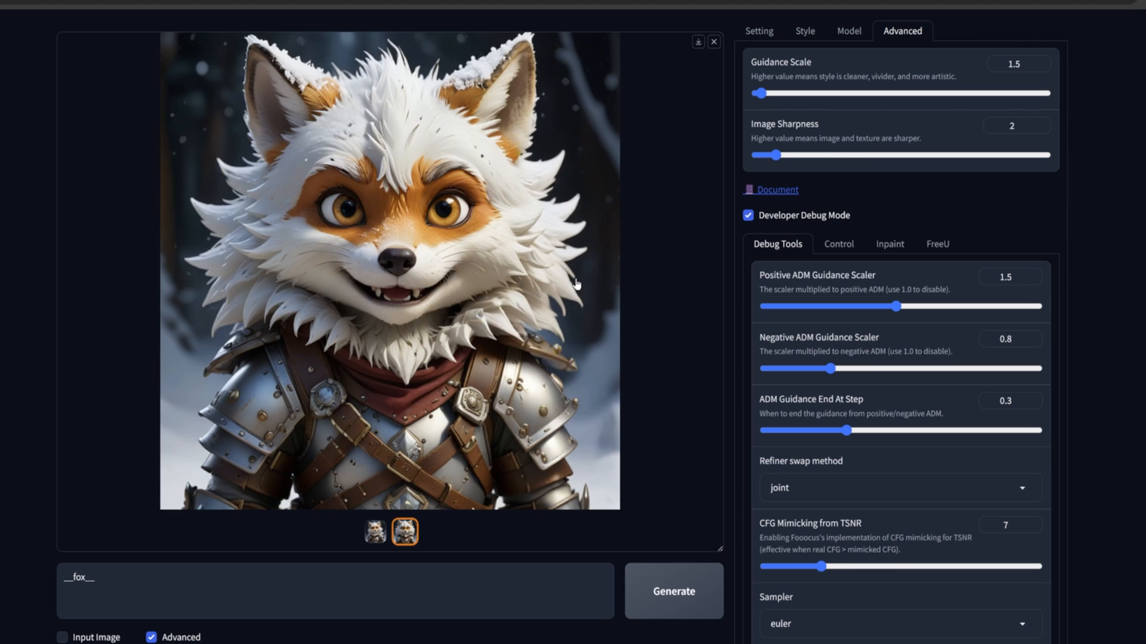
left_click(403, 496)
Step: Regenerate the fox images with the Guidance Scale set to 1 and the LoRA 1 weight set to 0.8
left_click(1039, 67)
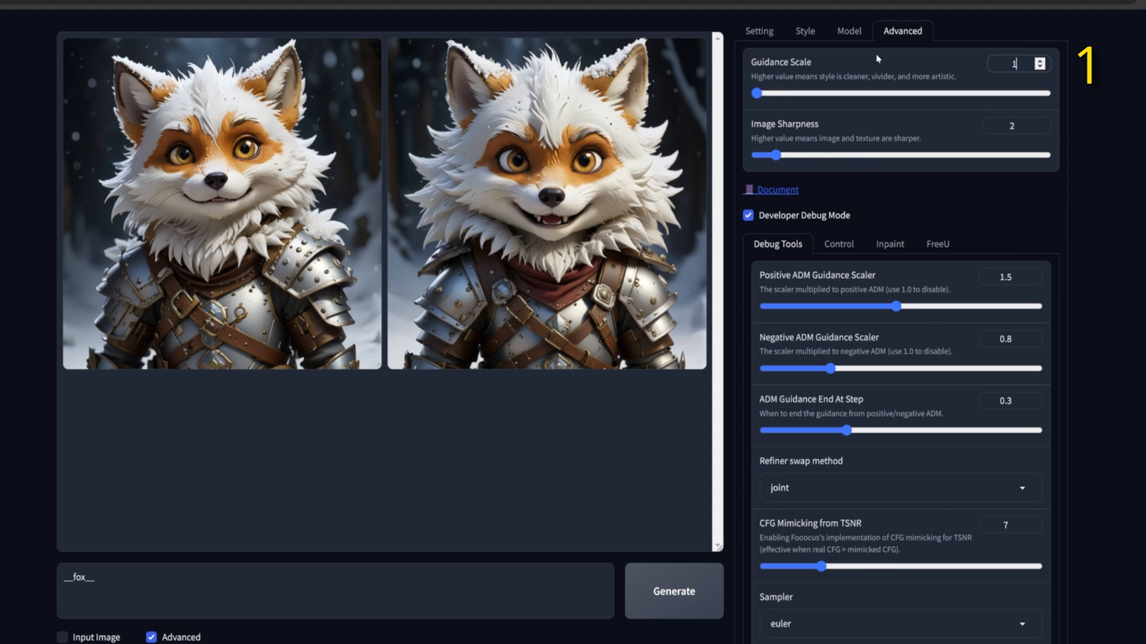
left_click(849, 30)
double_click(1005, 139)
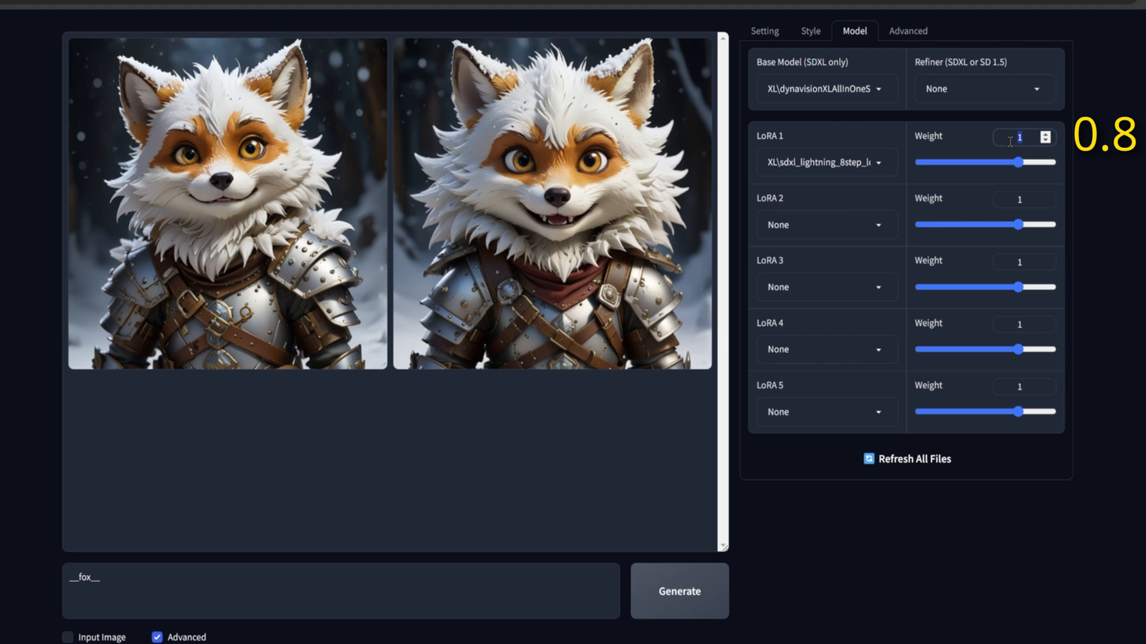
left_click(685, 598)
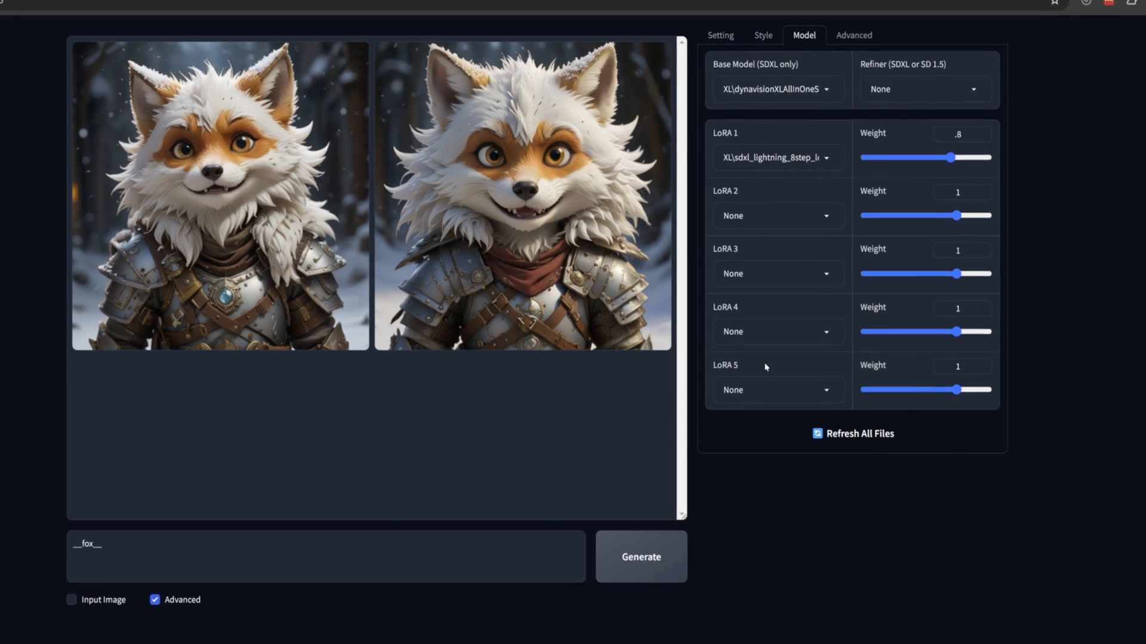
Step: Choose dreamshaperXL_v2TurboDpmppSDE as the base model and set the LoRA 1 weight to 0.3
left_click(825, 95)
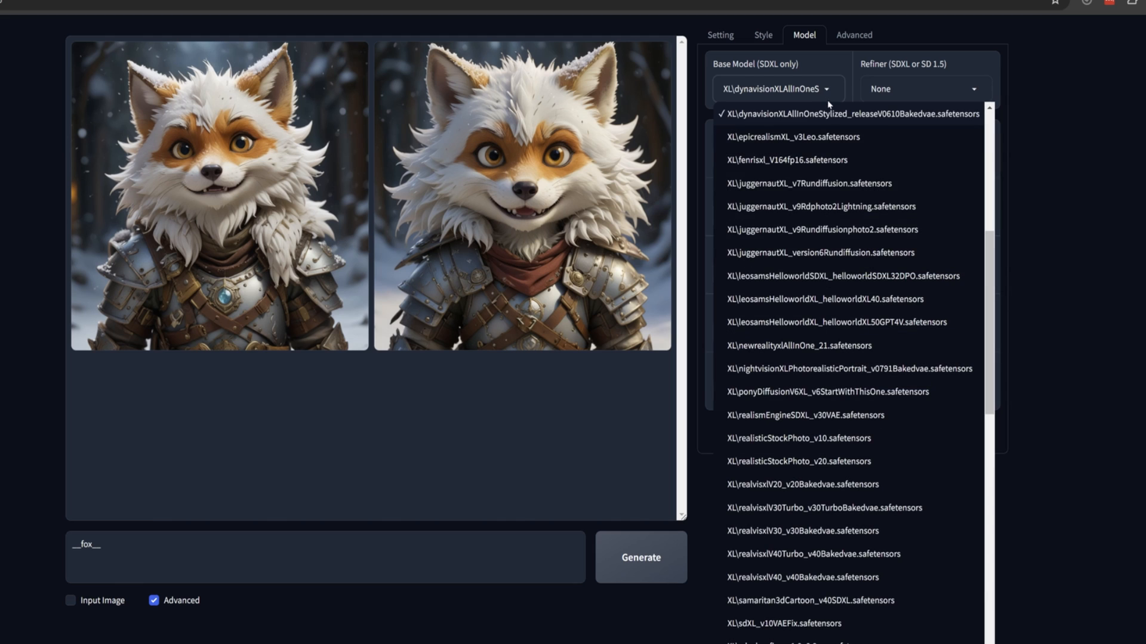
scroll(839, 276, "up", 5)
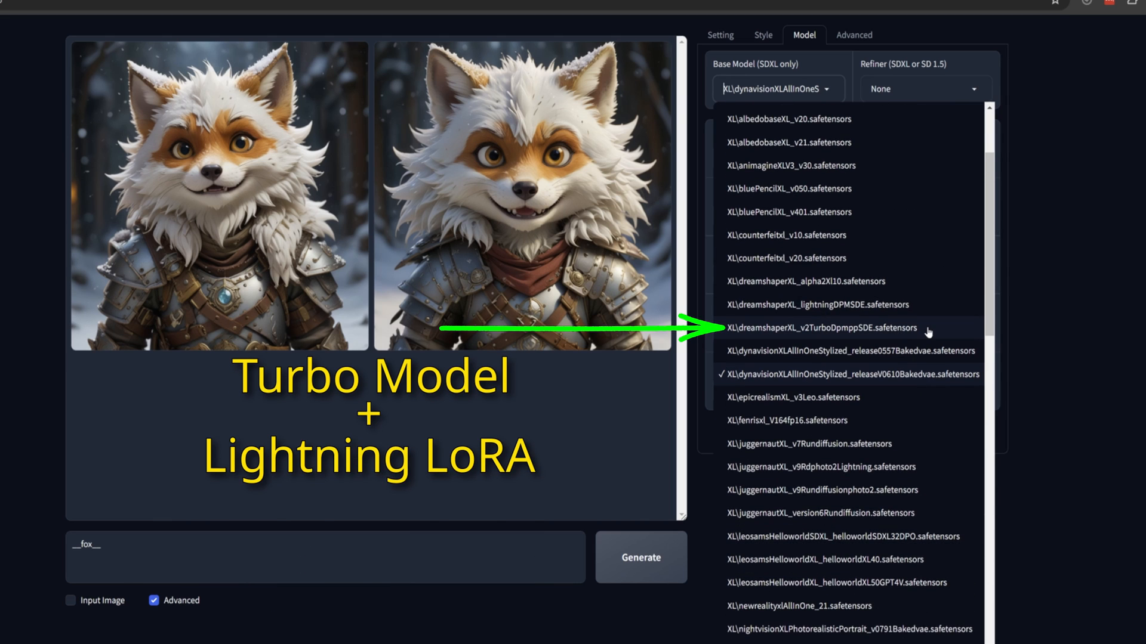
left_click(824, 329)
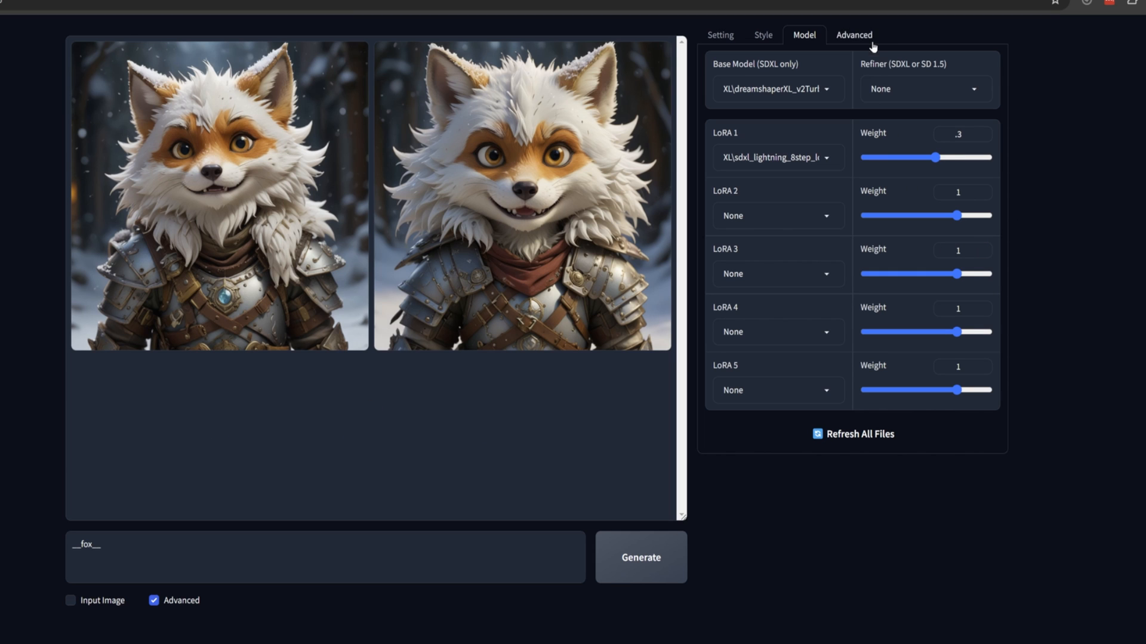
Step: Configure sampling for the turbo model with the dpmpp_sde sampler, the karras scheduler and a forced sampling step overwrite of 4
left_click(854, 35)
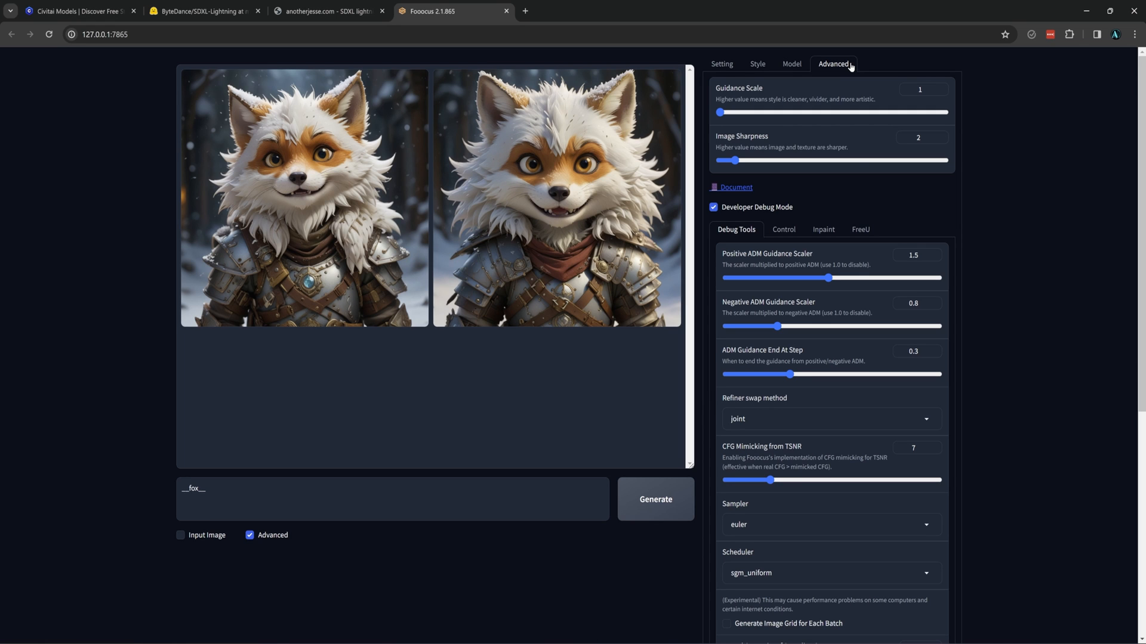
scroll(865, 387, "down", 1)
left_click(925, 470)
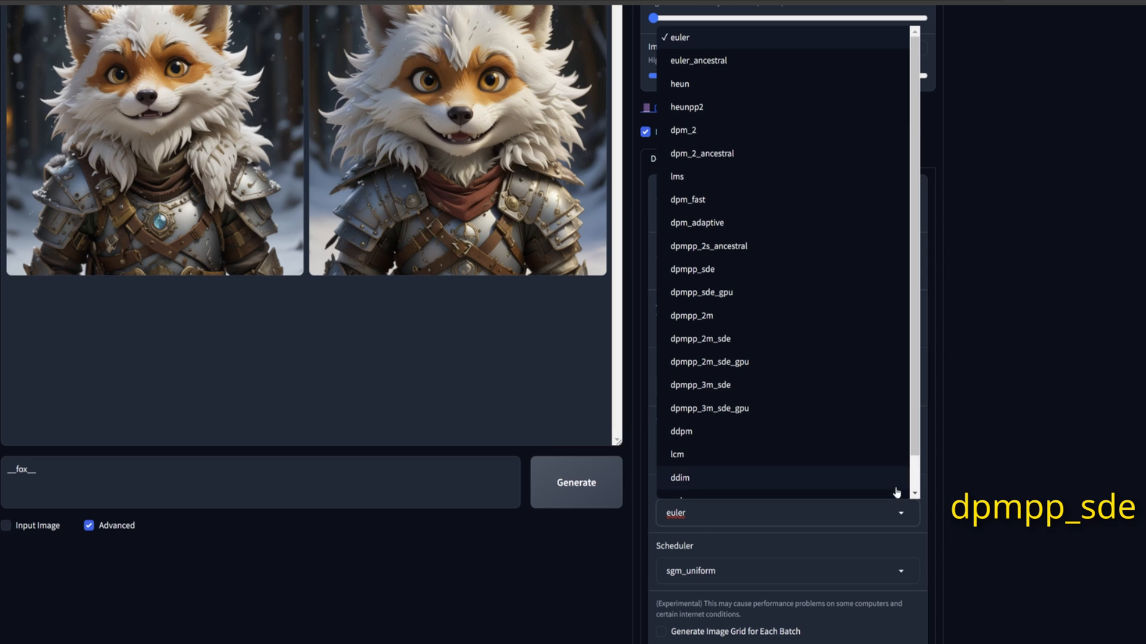
left_click(862, 269)
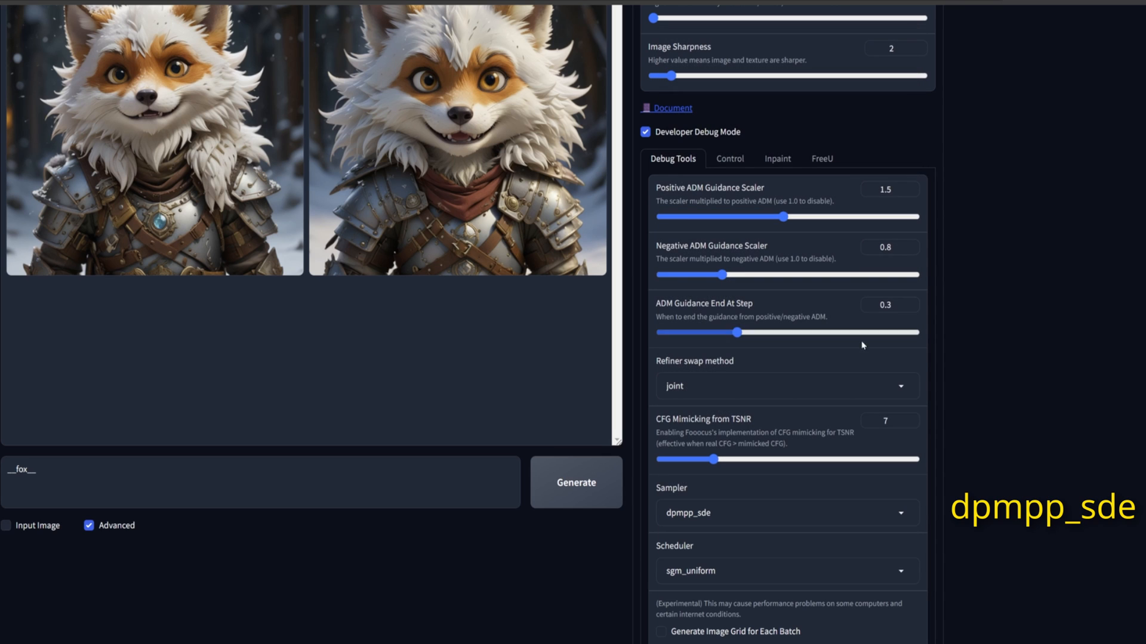
left_click(899, 572)
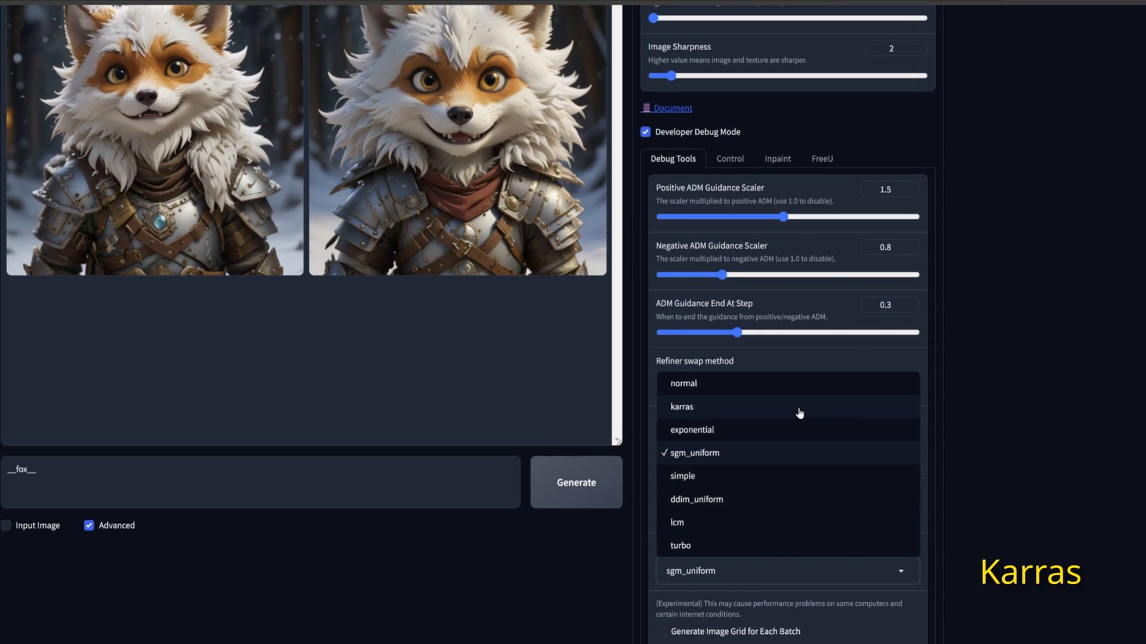
left_click(800, 411)
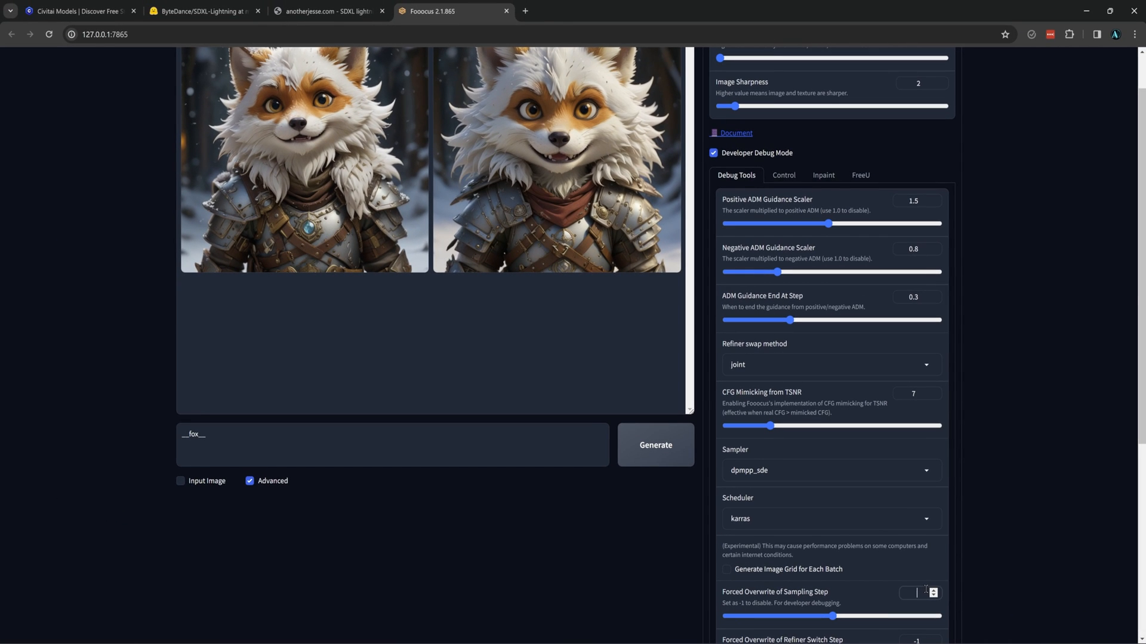
type("4")
scroll(801, 96, "up", 2)
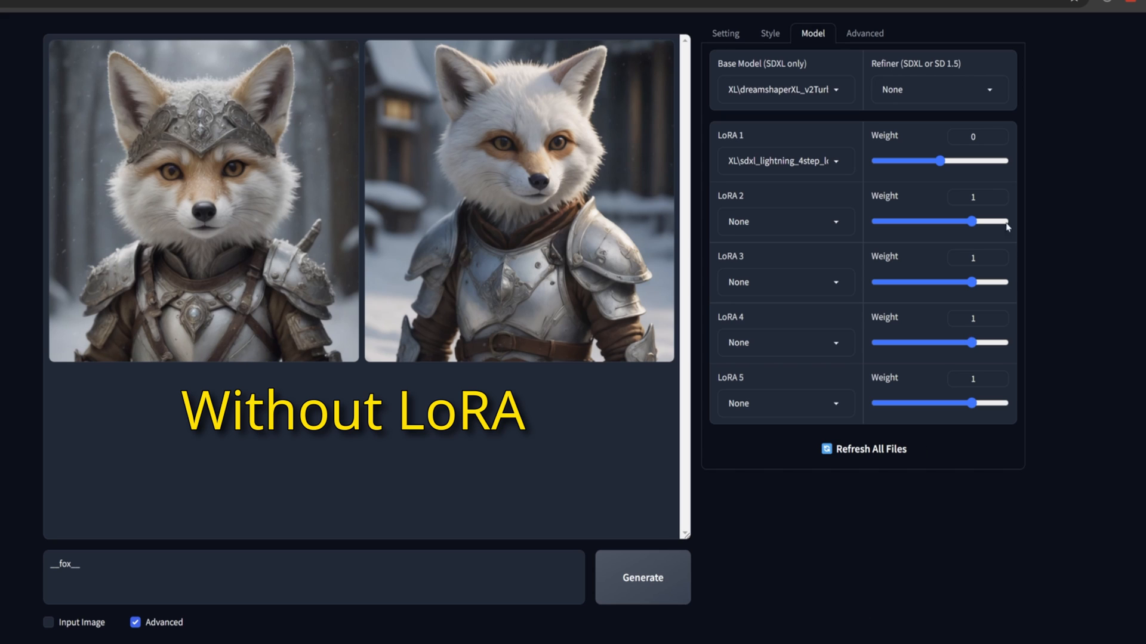
Step: Set the weight of the sdxl_lightning_4step LoRA to 0.3 and generate the fox images
type(".")
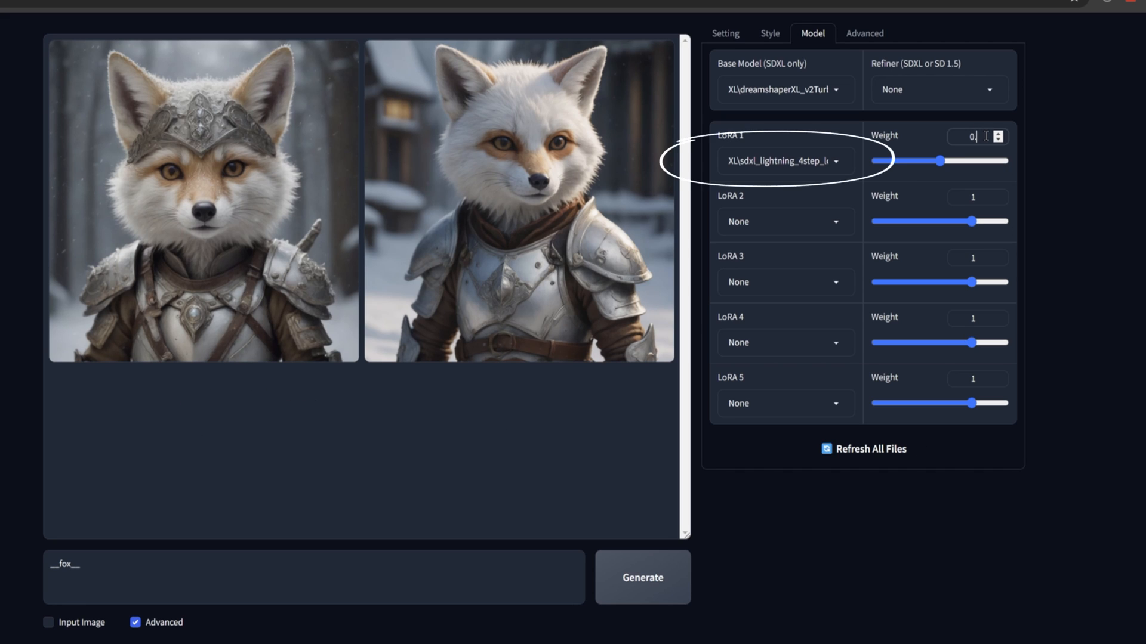
type("3")
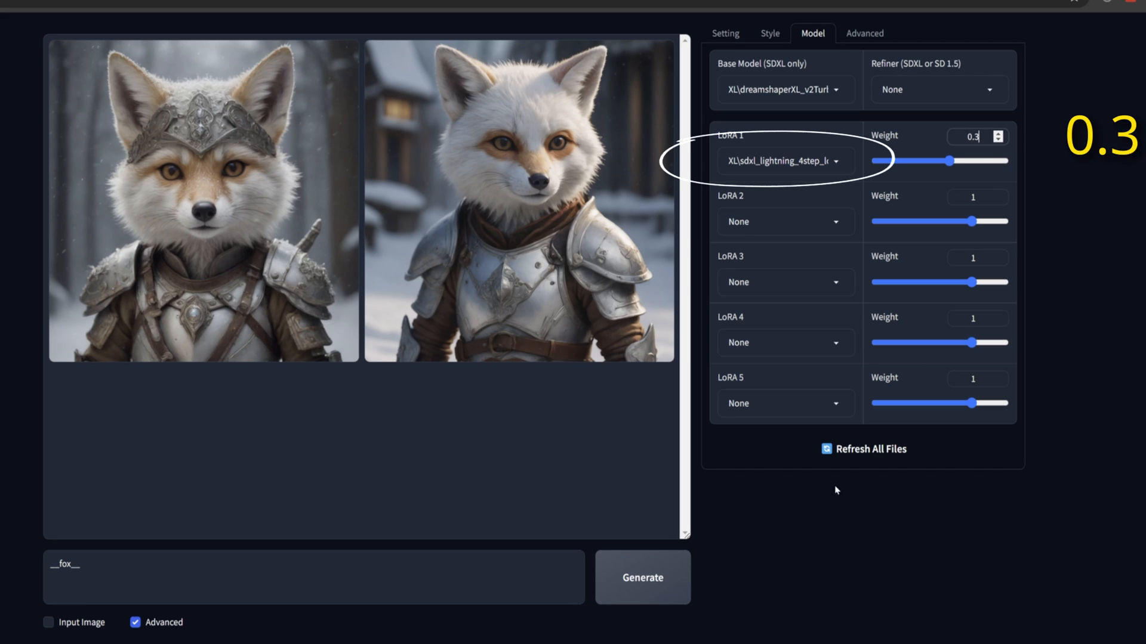
left_click(667, 594)
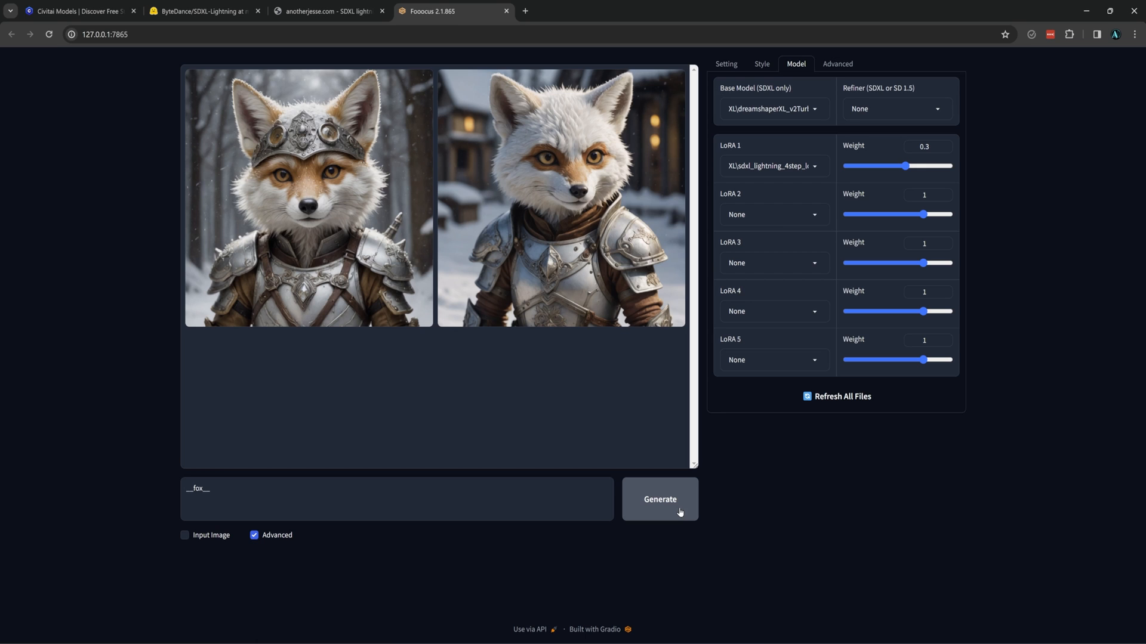
Step: Switch to Civitai and download the Juggernaut XL V9+RDPhoto2-Lightning_4S checkpoint into the Fooocus models\checkpoints folder
left_click(81, 10)
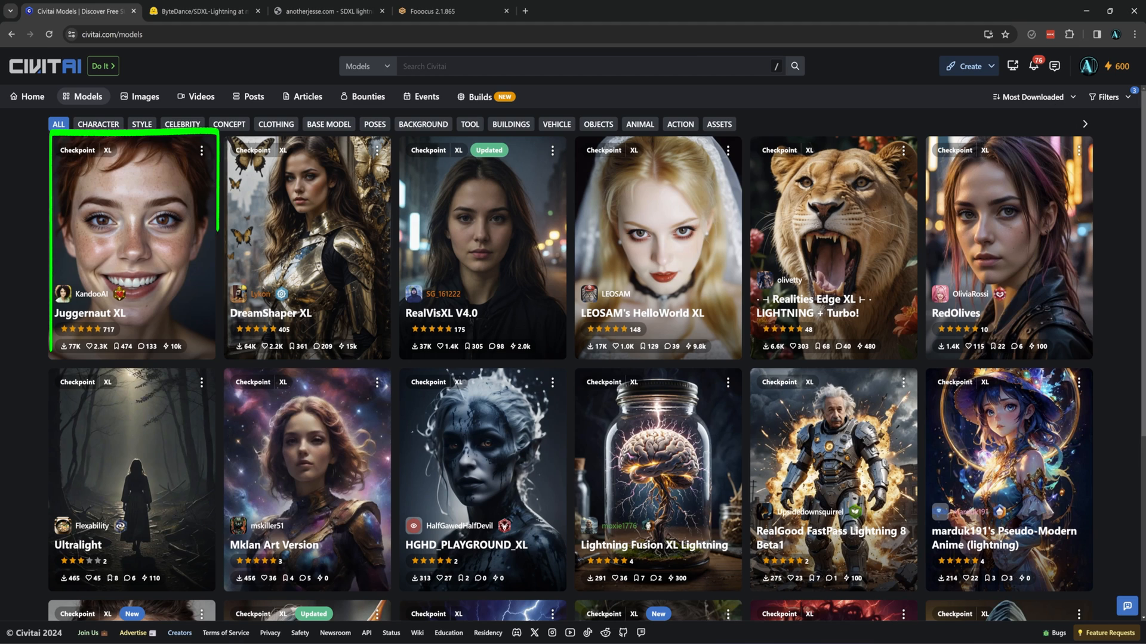
left_click(1109, 103)
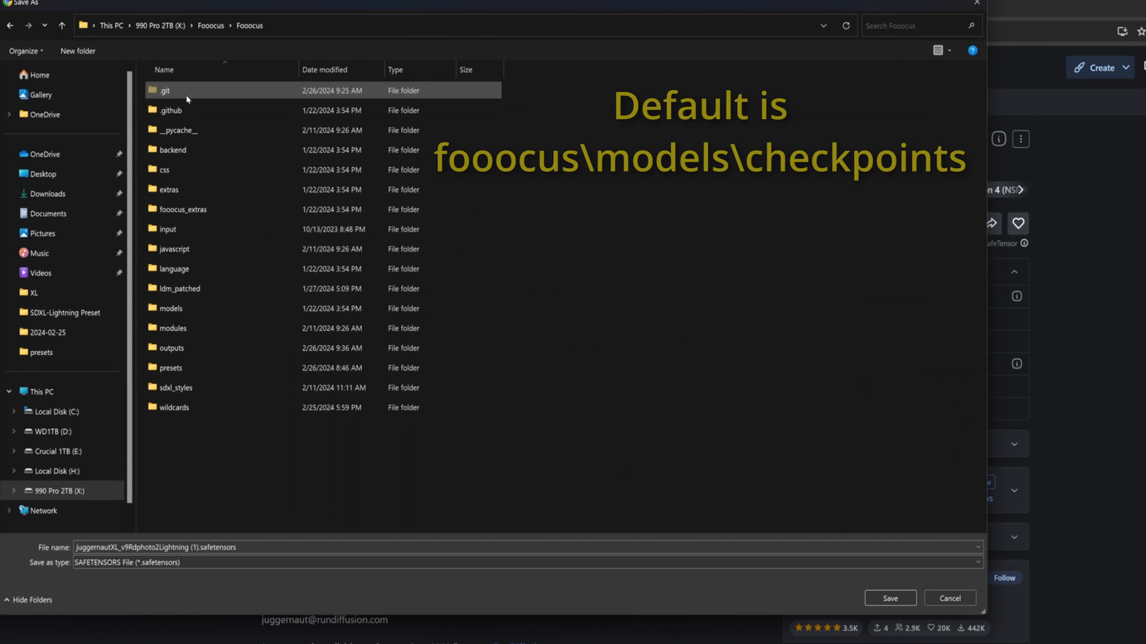
double_click(173, 309)
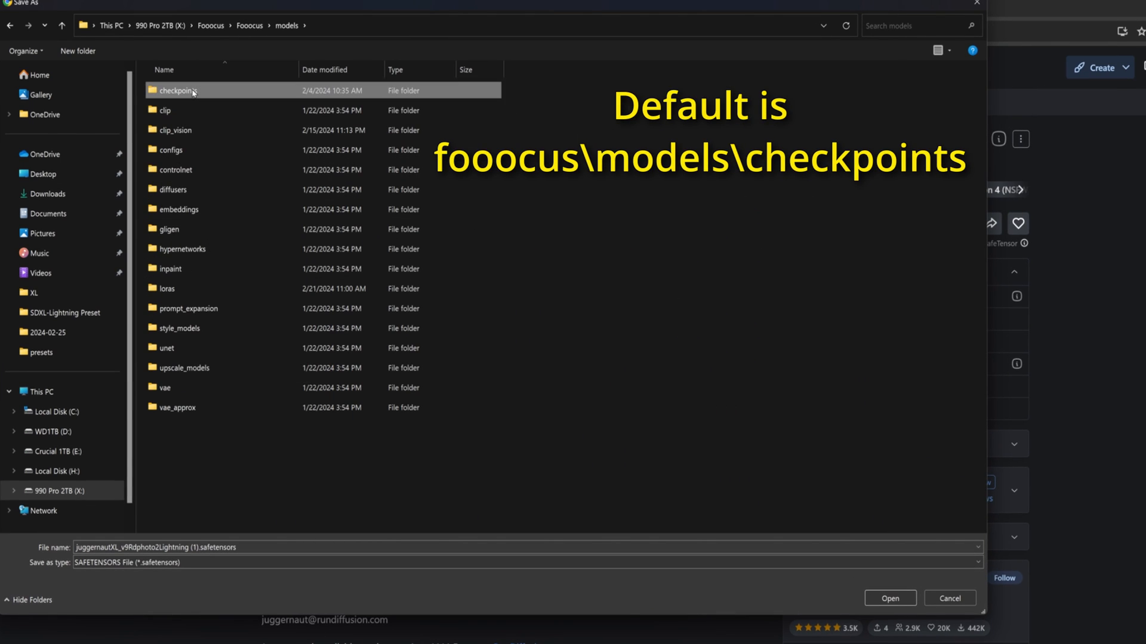
double_click(176, 91)
left_click(890, 599)
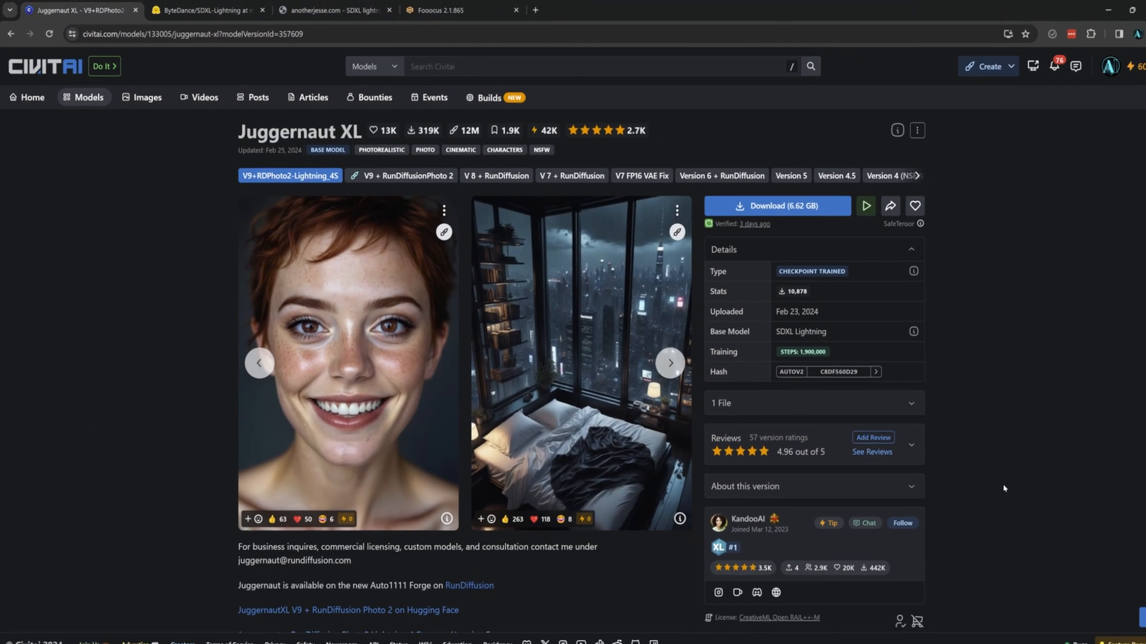
Step: Return to Fooocus, refresh the model files and choose juggernautXL_v9Rdphoto2Lightning as the base model
left_click(463, 14)
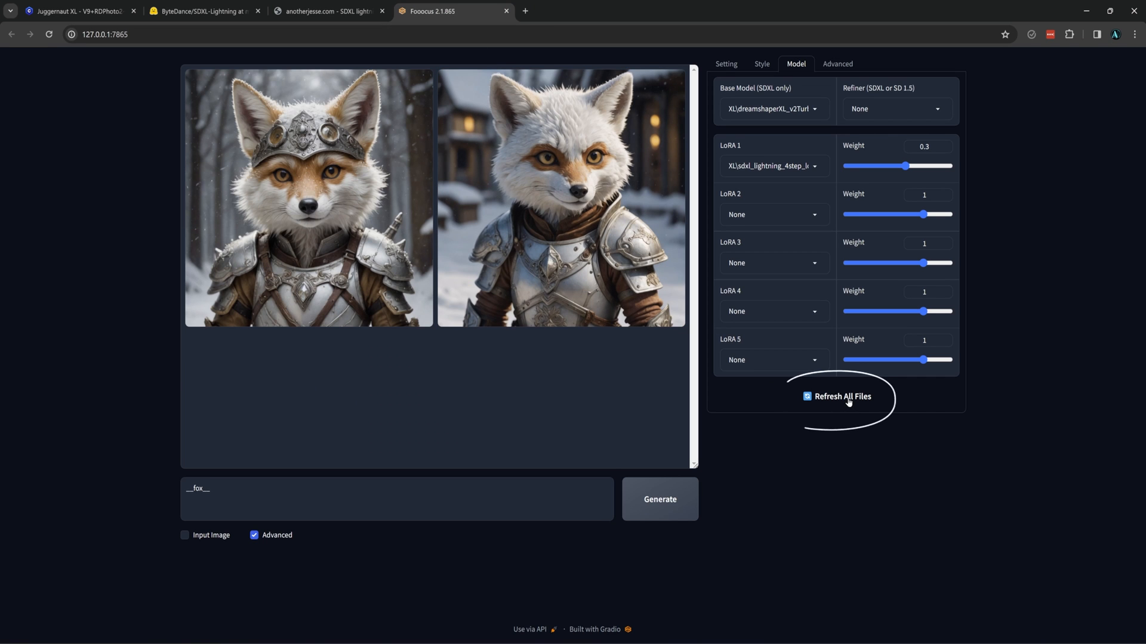
left_click(822, 110)
scroll(832, 153, "up", 1)
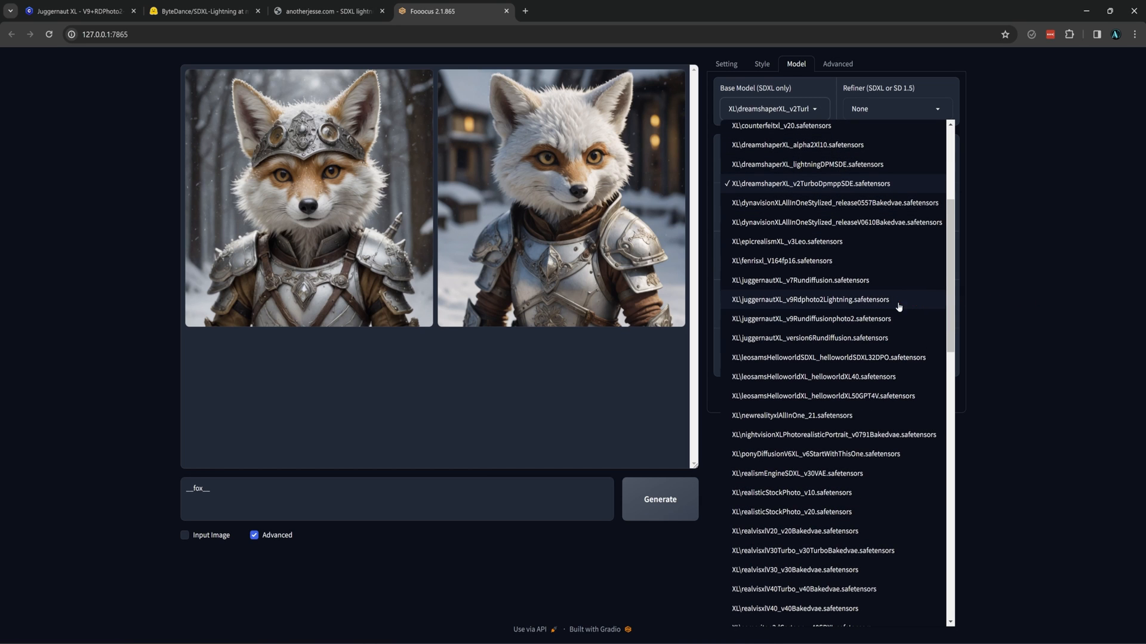
left_click(864, 300)
Step: Remove the sdxl_lightning_4step LoRA from LoRA 1 by setting it to None
left_click(820, 173)
scroll(782, 197, "up", 5)
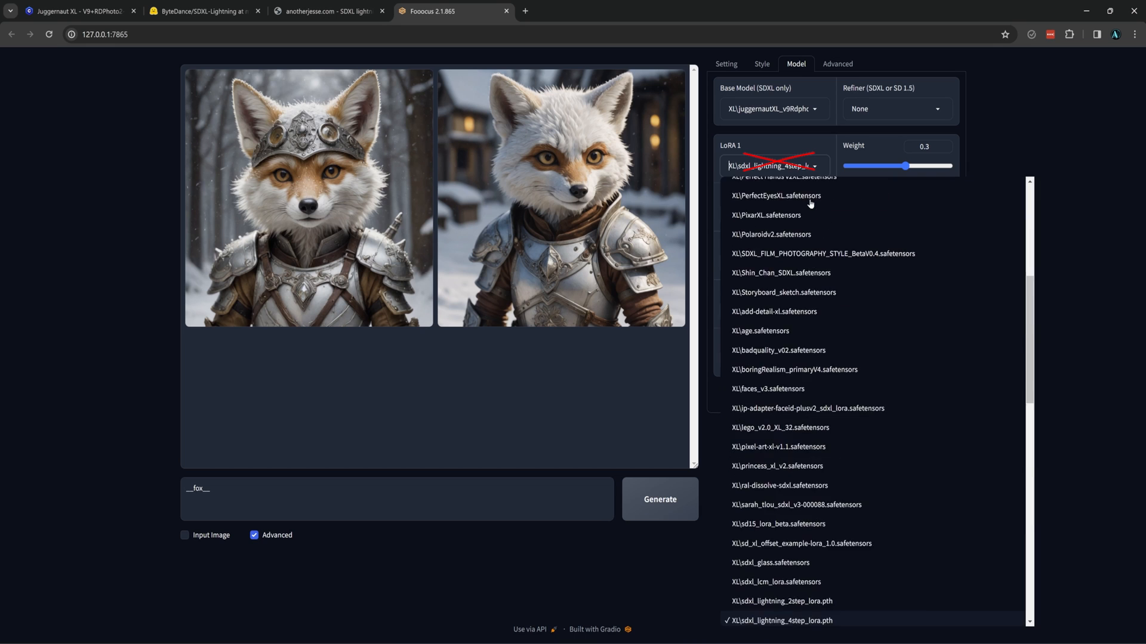
left_click(777, 189)
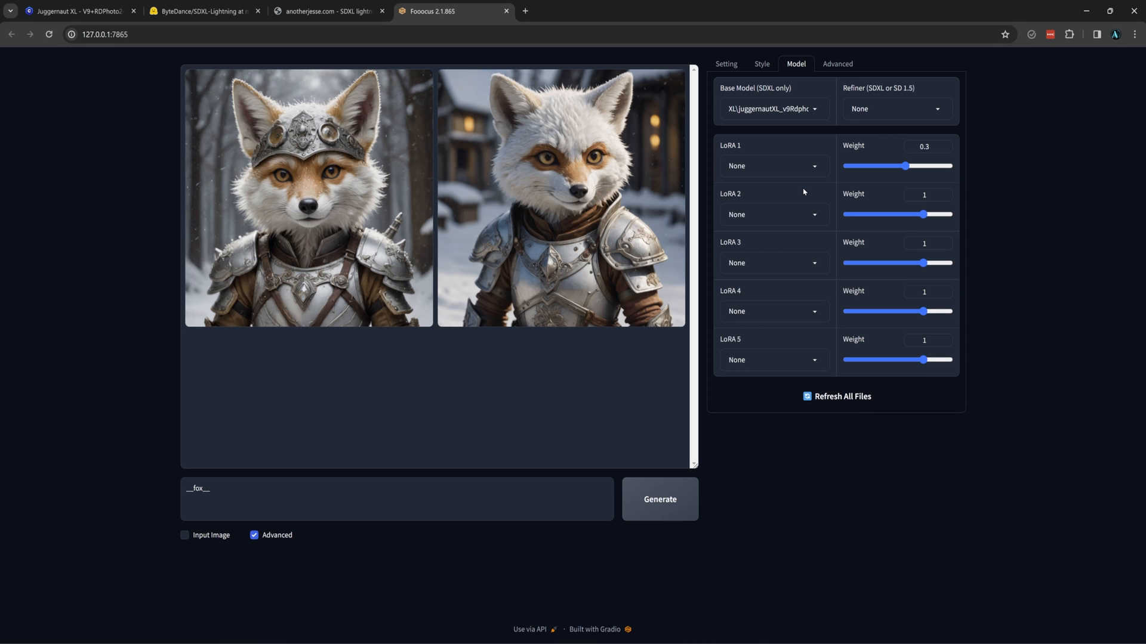
Step: Set the guidance scale to 2, keep the forced sampling step overwrite at 4, and generate the fox images
left_click(829, 65)
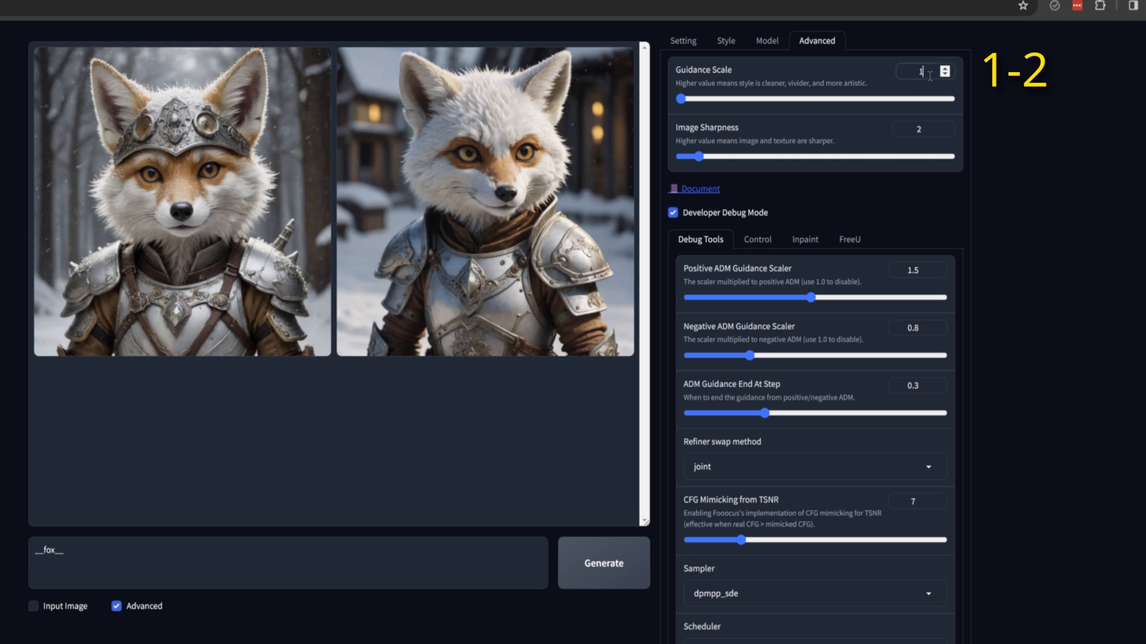
double_click(915, 76)
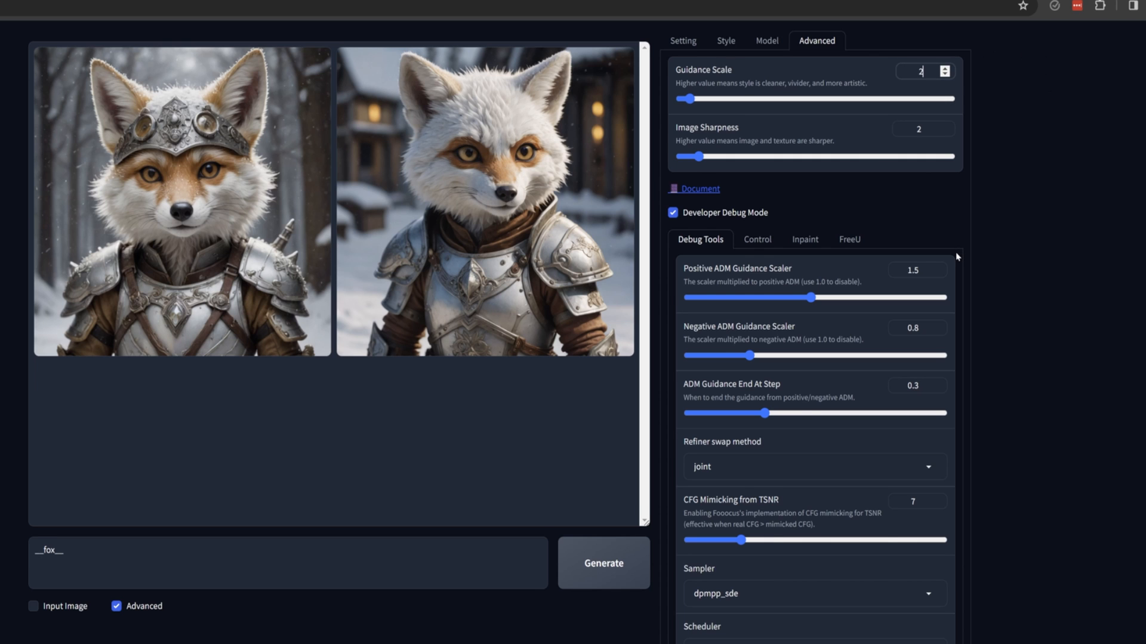
scroll(955, 251, "down", 3)
scroll(938, 478, "up", 1)
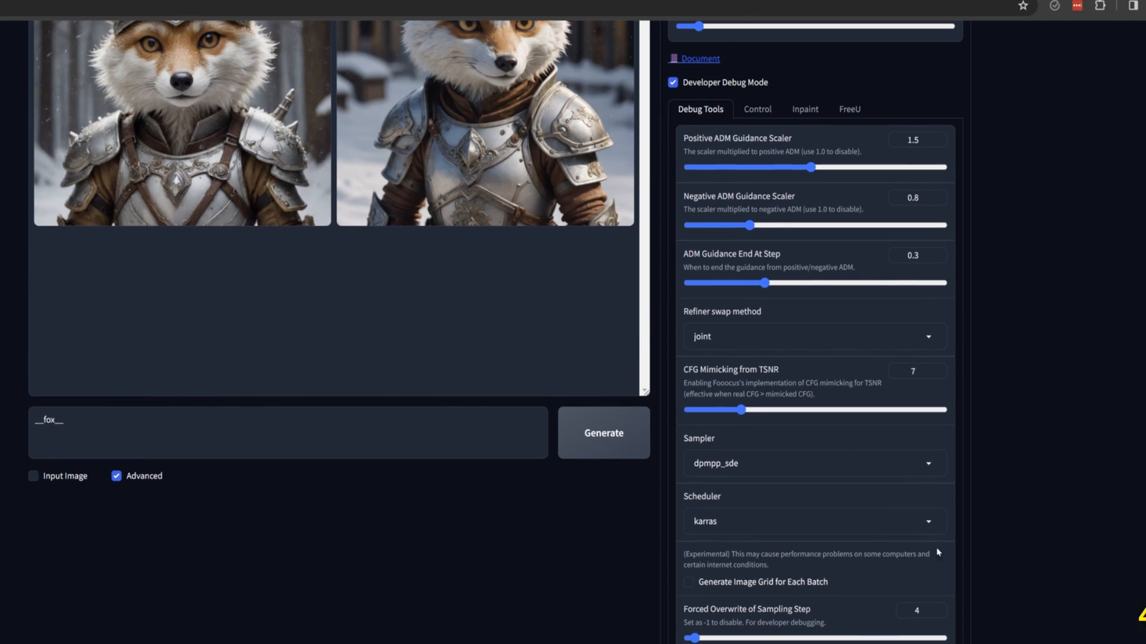
left_click(932, 615)
scroll(983, 525, "up", 2)
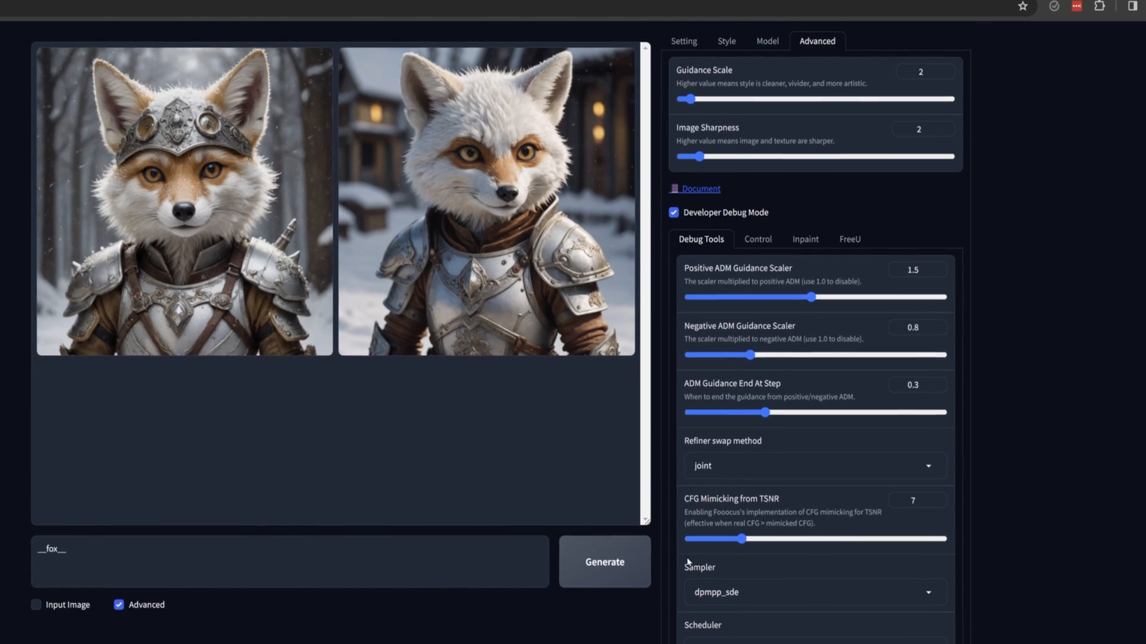
left_click(624, 521)
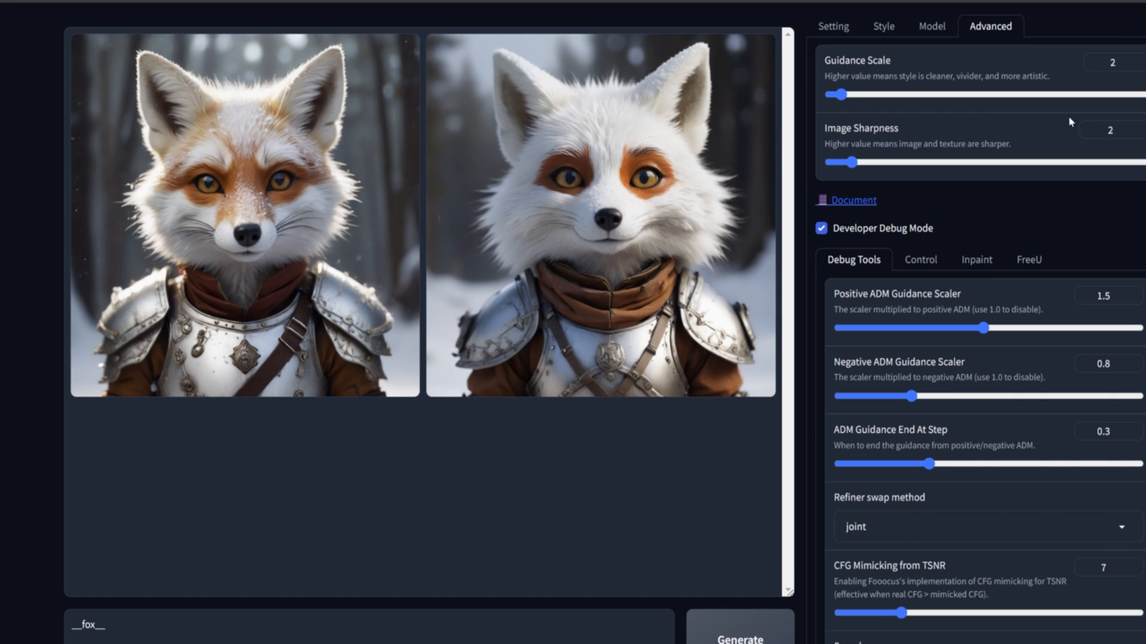
Step: Set the guidance scale to 1.5 and the forced sampling step overwrite to 6, and generate the fox images again
double_click(1096, 60)
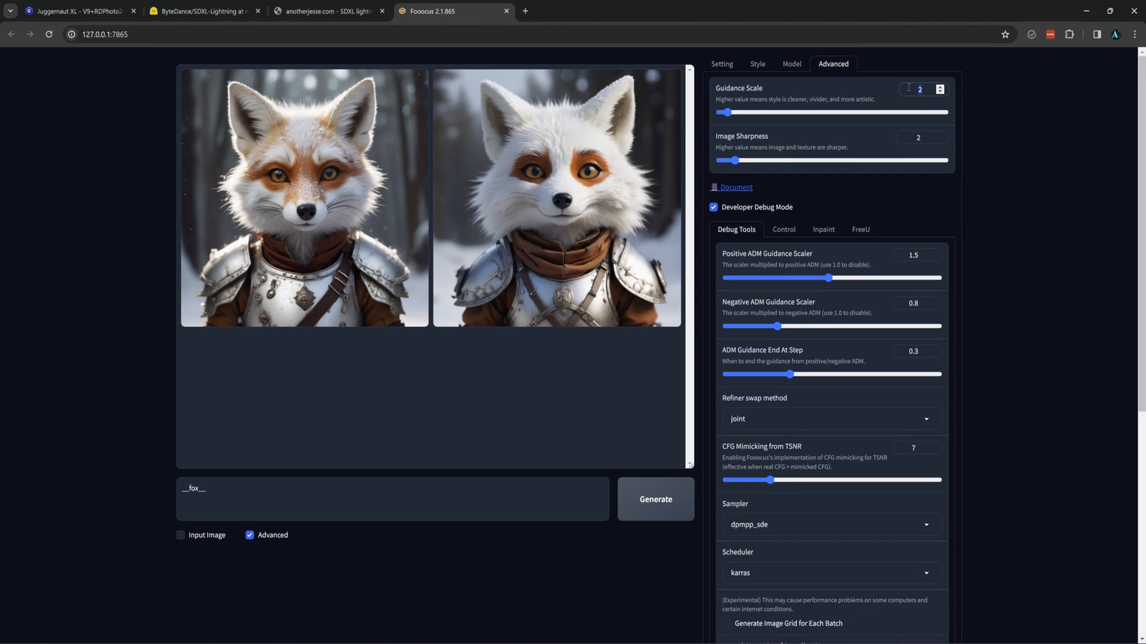
type("1.5")
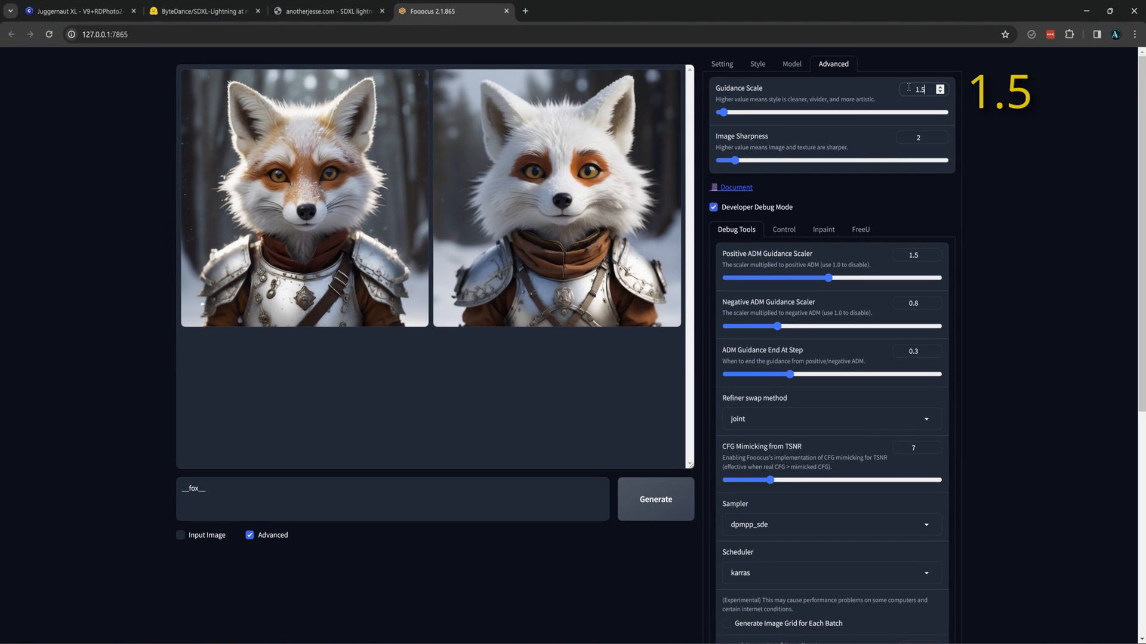
scroll(959, 499, "down", 1)
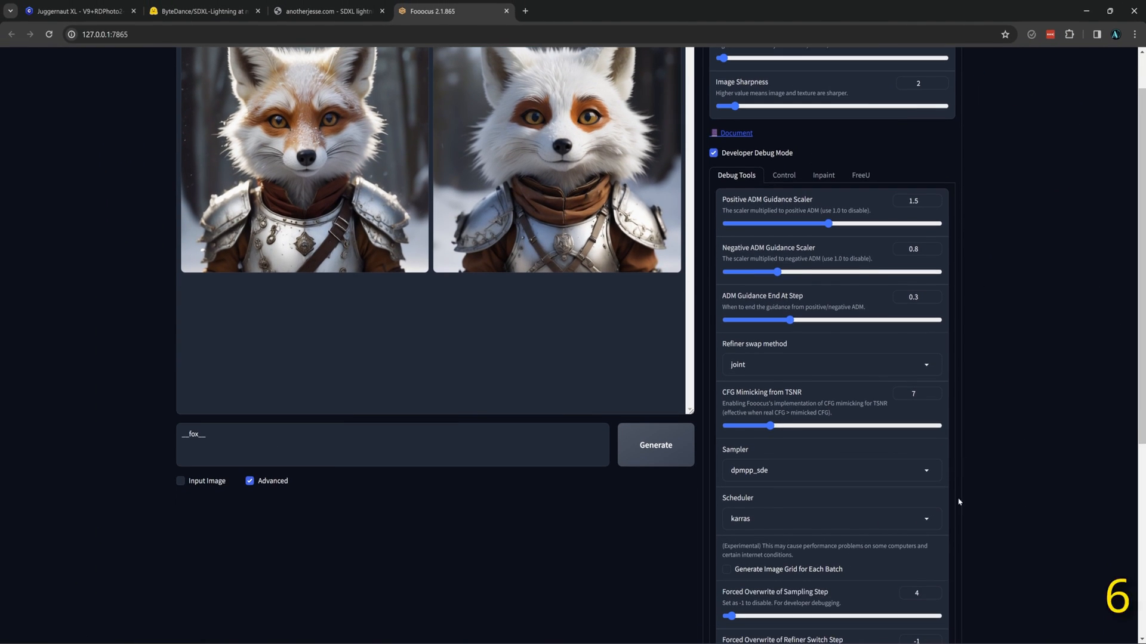
double_click(918, 594)
type("6")
left_click(656, 445)
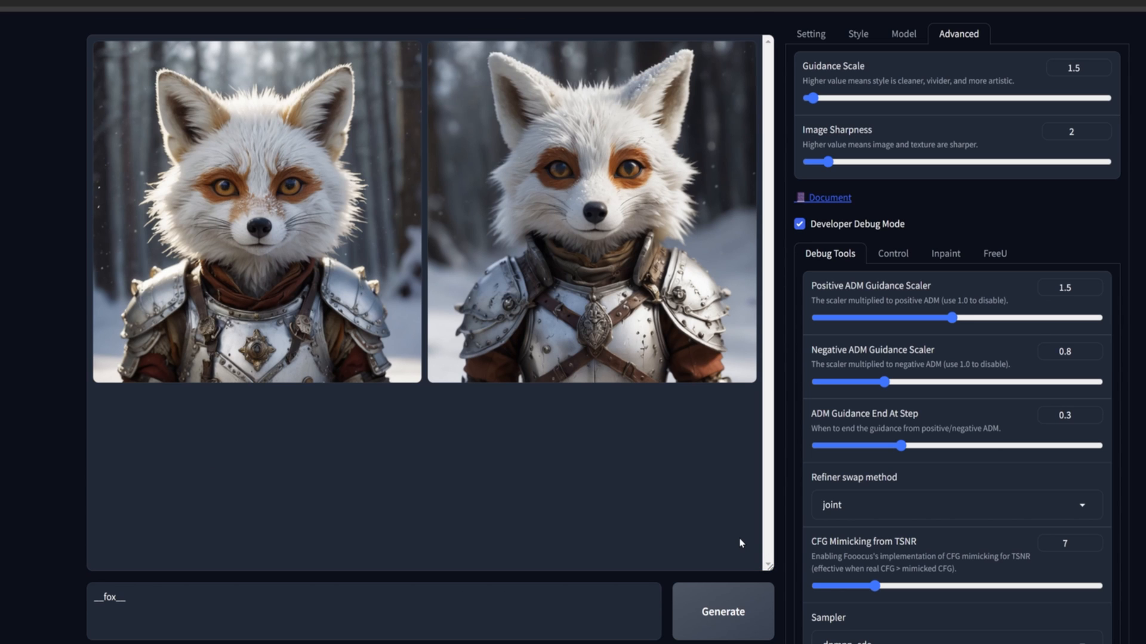
Step: Replace the prompt with the __ryan__ wildcard and generate new images
left_click(237, 622)
key("ctrl+a")
type("__tyler")
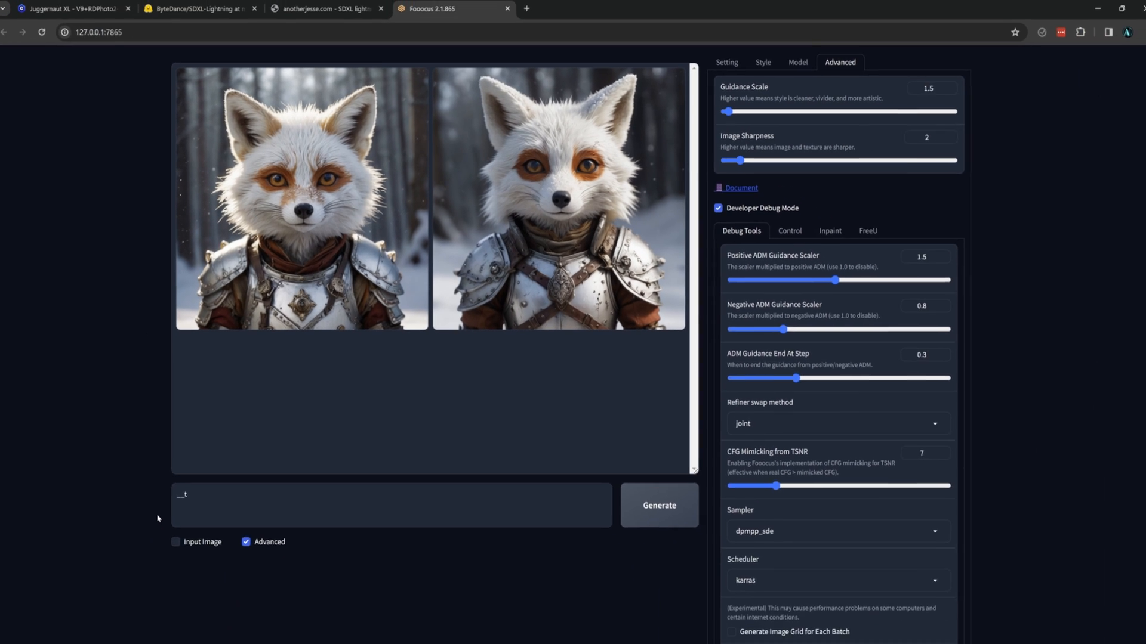
key("BackSpace")
key("BackSpace")
key("BackSpace")
key("BackSpace")
key("BackSpace")
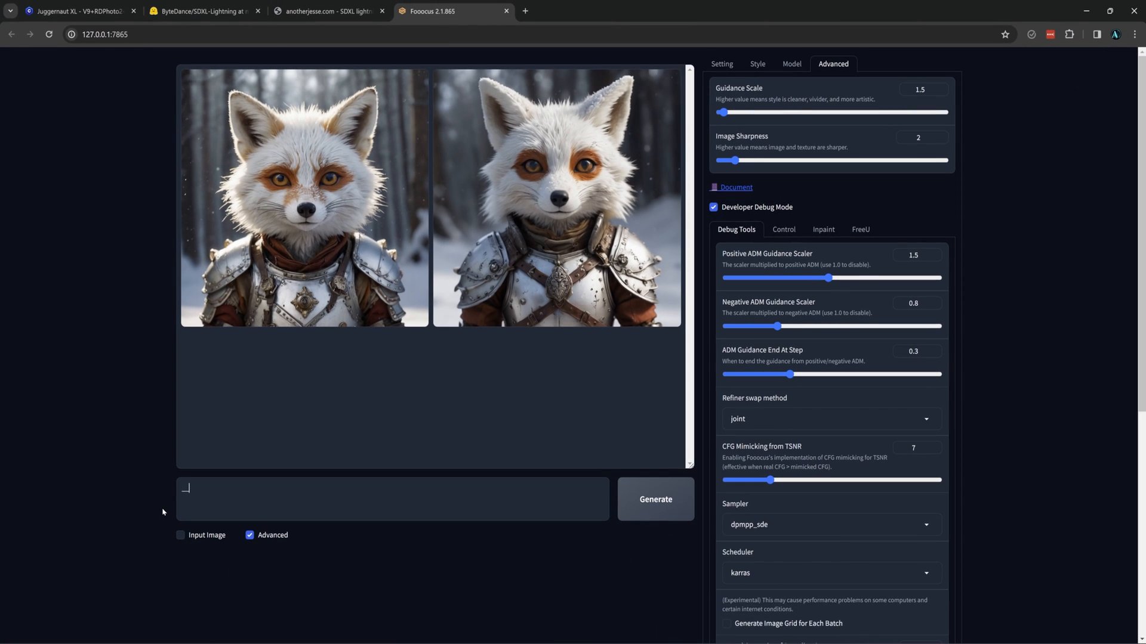
type("ryan__")
left_click(656, 499)
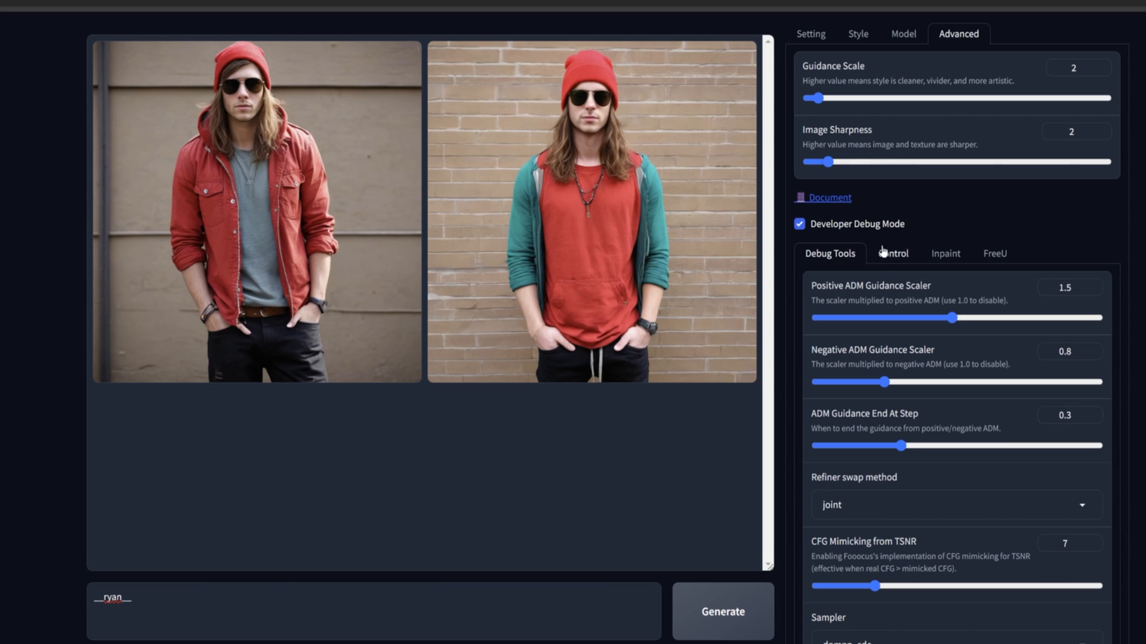
Step: Choose EnvyZoomSliderXL01.safetensors as LoRA 1 for the Juggernaut Lightning model
left_click(894, 36)
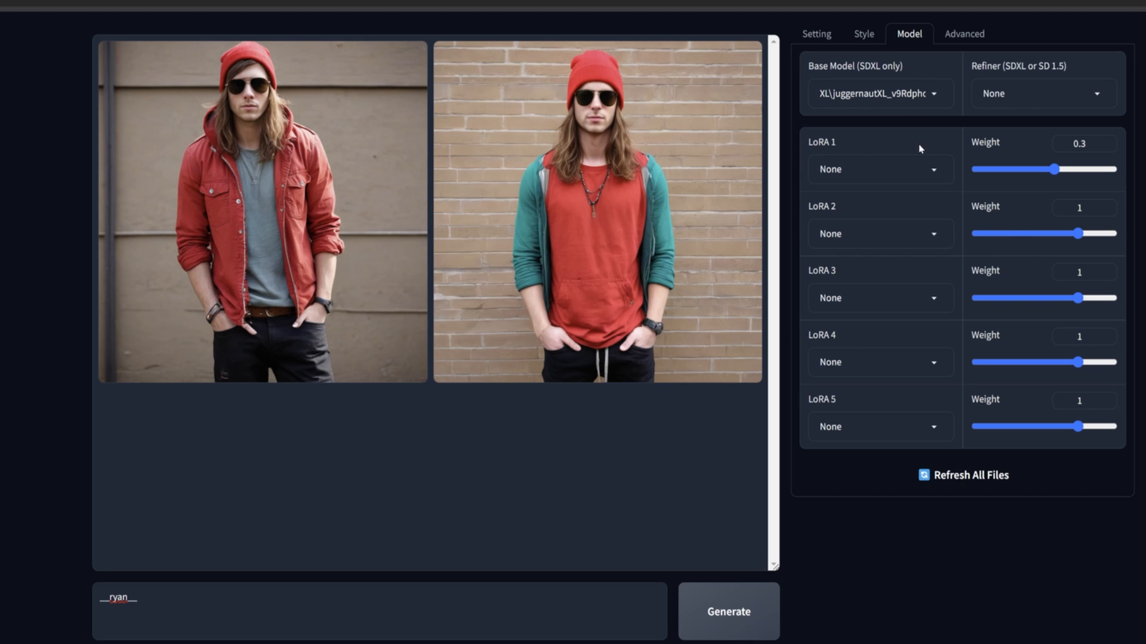
left_click(929, 173)
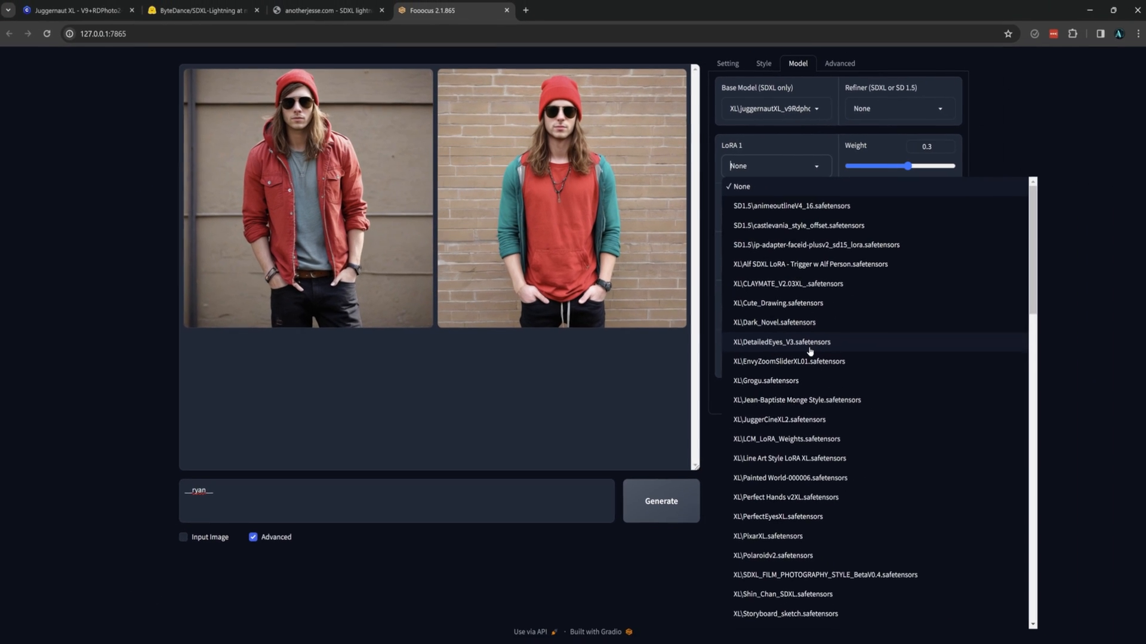
scroll(809, 484, "down", 1)
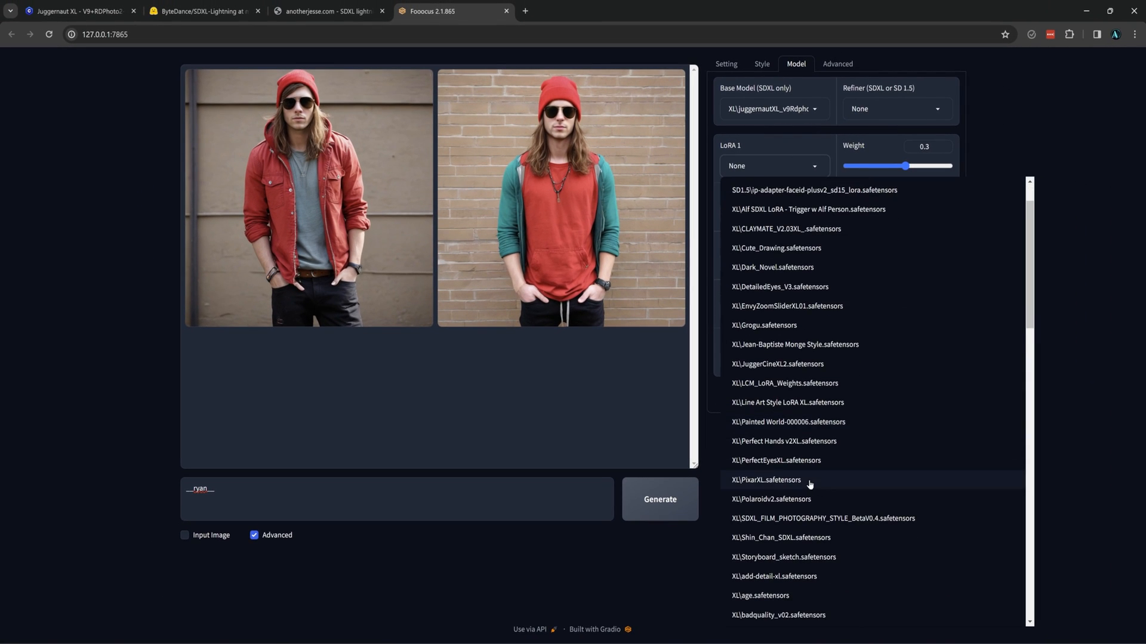
scroll(810, 484, "up", 1)
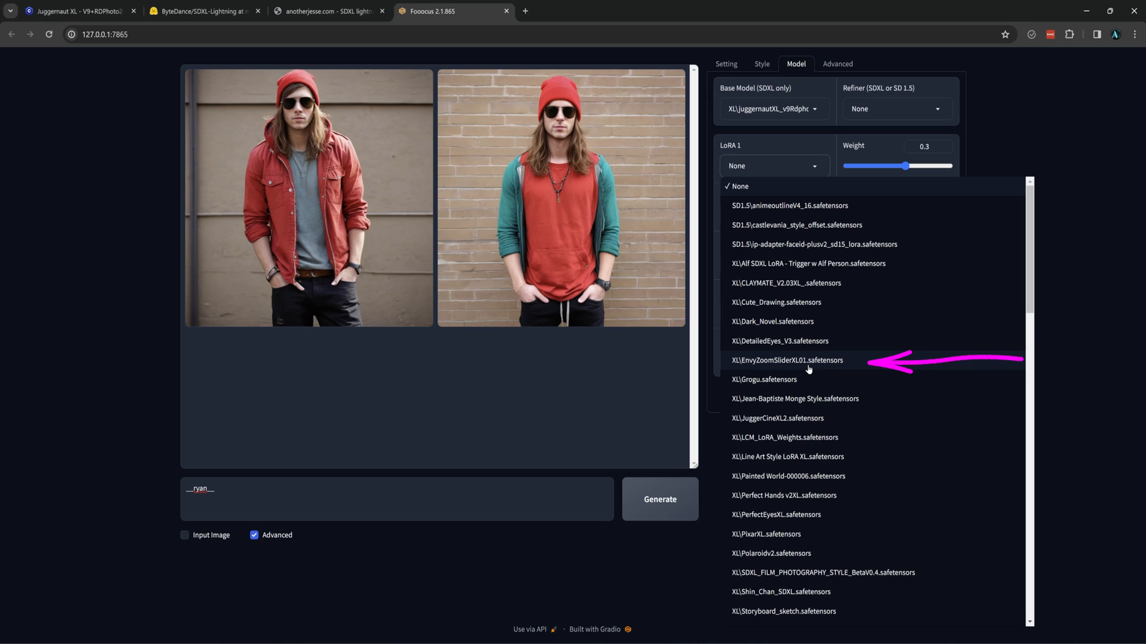
left_click(787, 361)
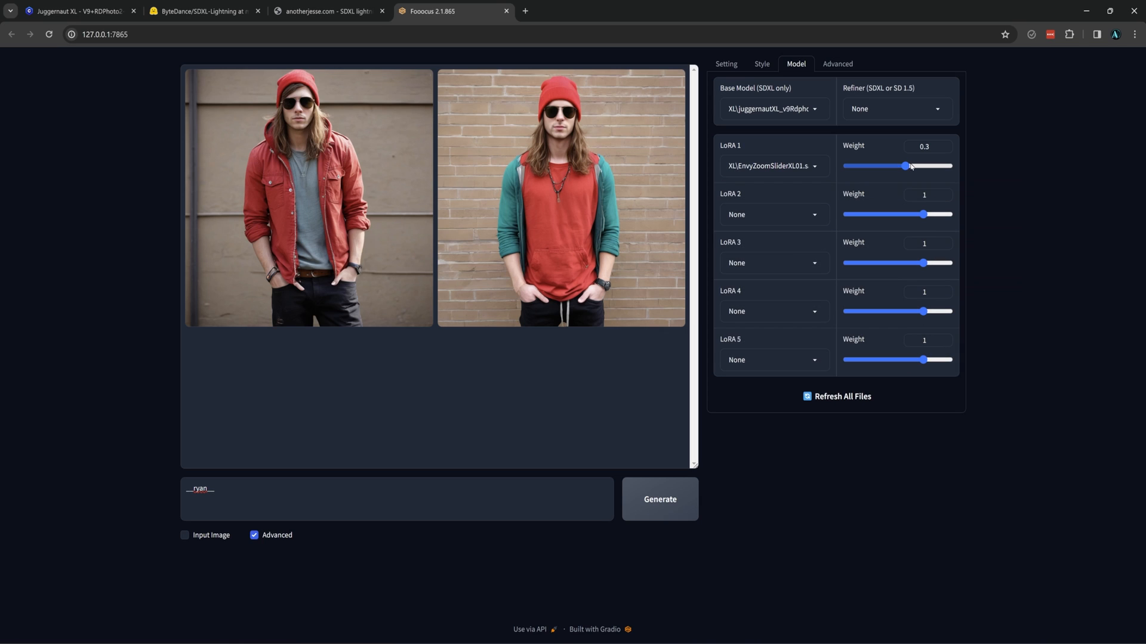
Step: Generate images with the zoom slider LoRA at a weight of 0.95 and again at -0.94
left_click_drag(908, 167, 923, 170)
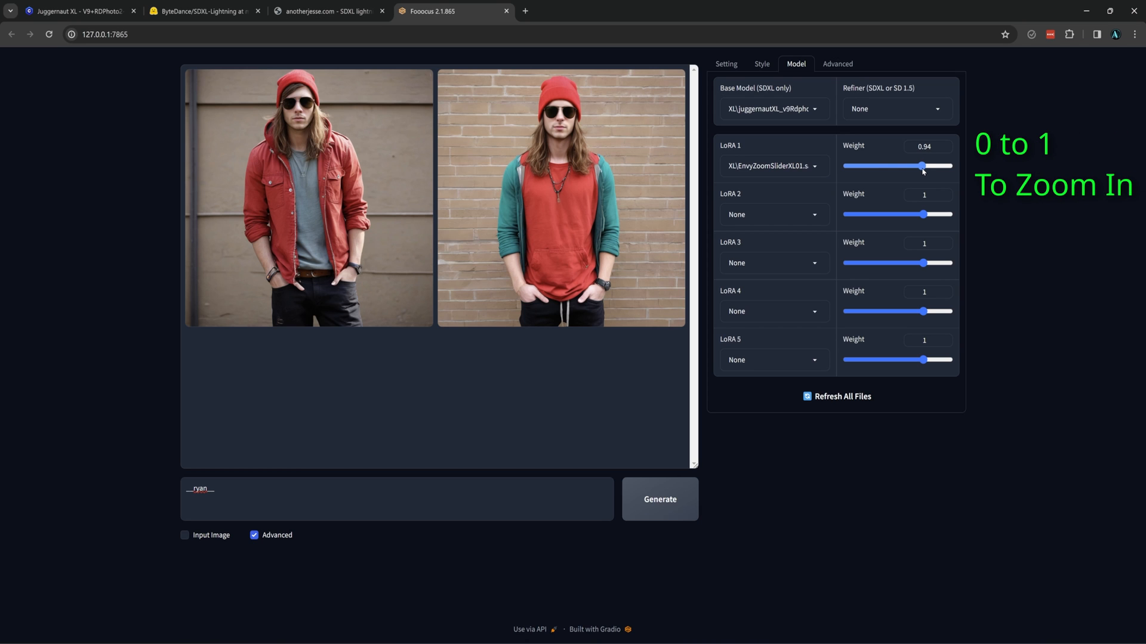
left_click(656, 500)
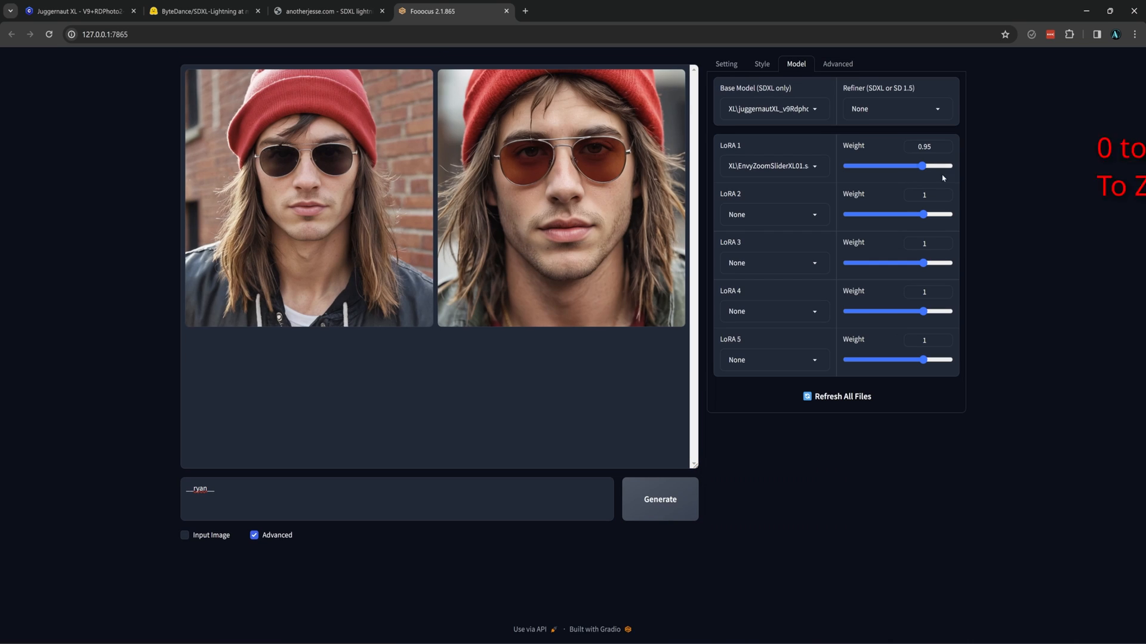
left_click_drag(921, 166, 874, 166)
left_click(673, 512)
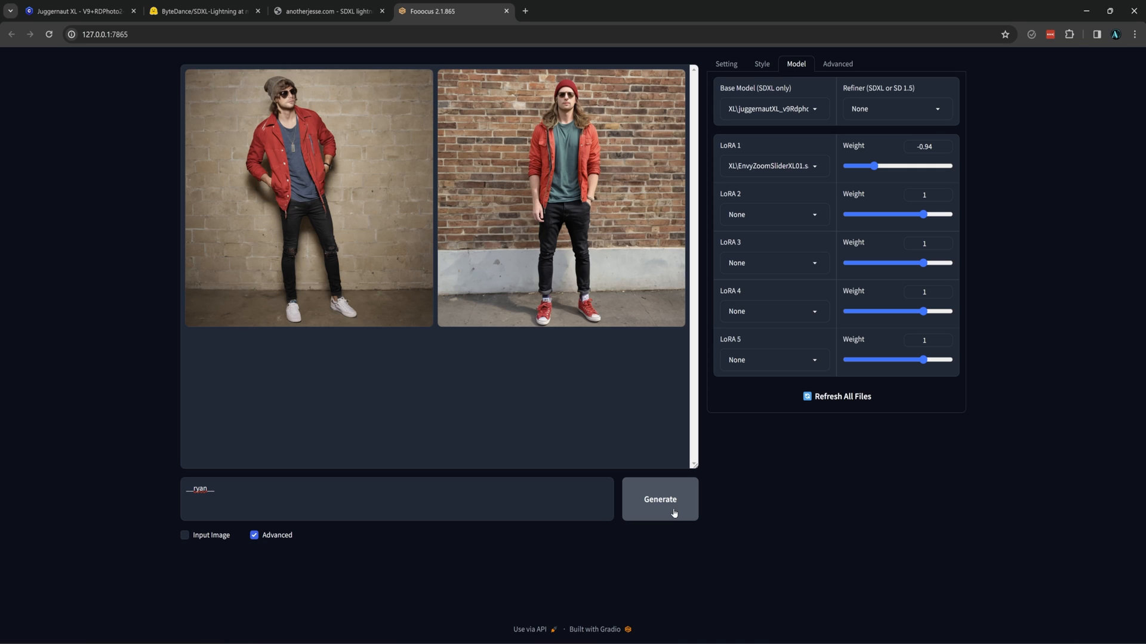
Step: Switch to File Explorer and open the presets folder inside the inner Fooocus folder
left_click(677, 643)
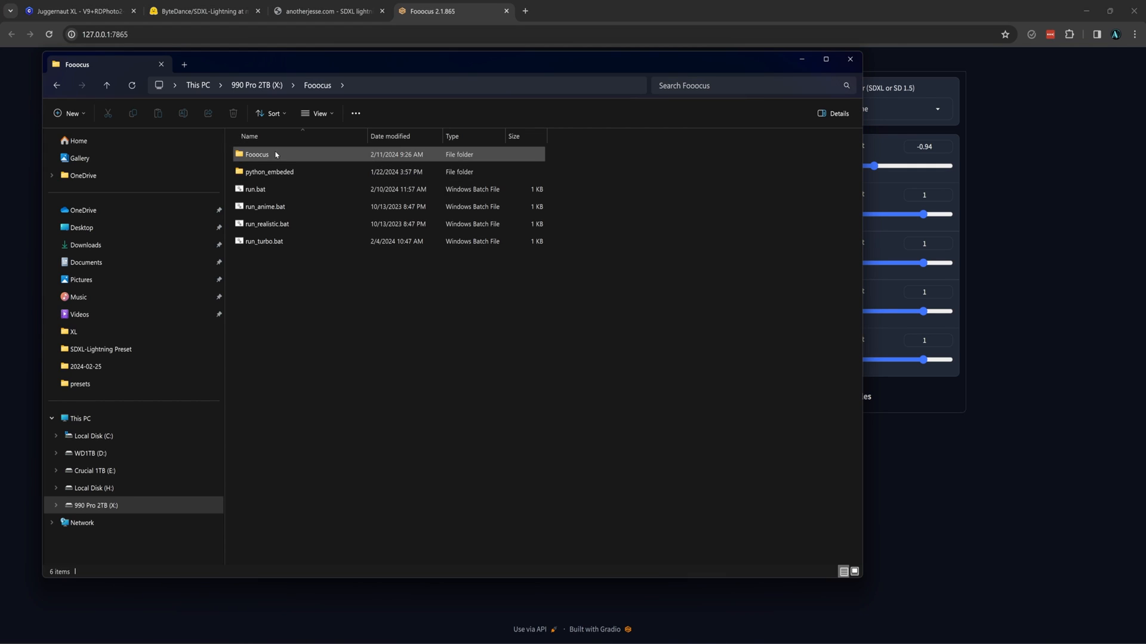
double_click(277, 156)
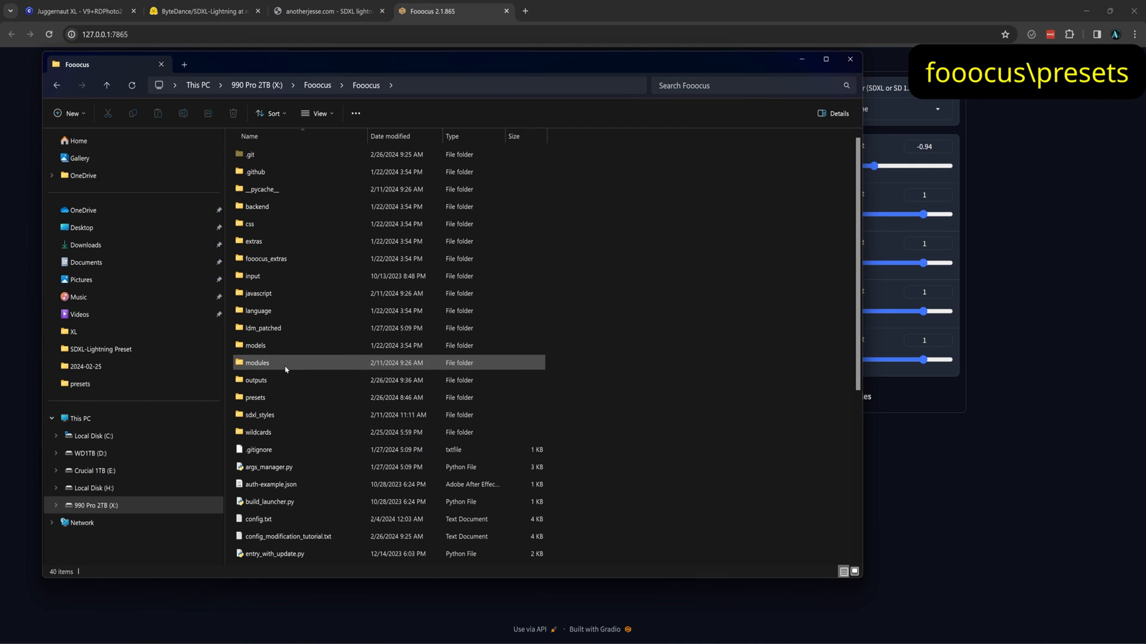
left_click(335, 397)
double_click(334, 398)
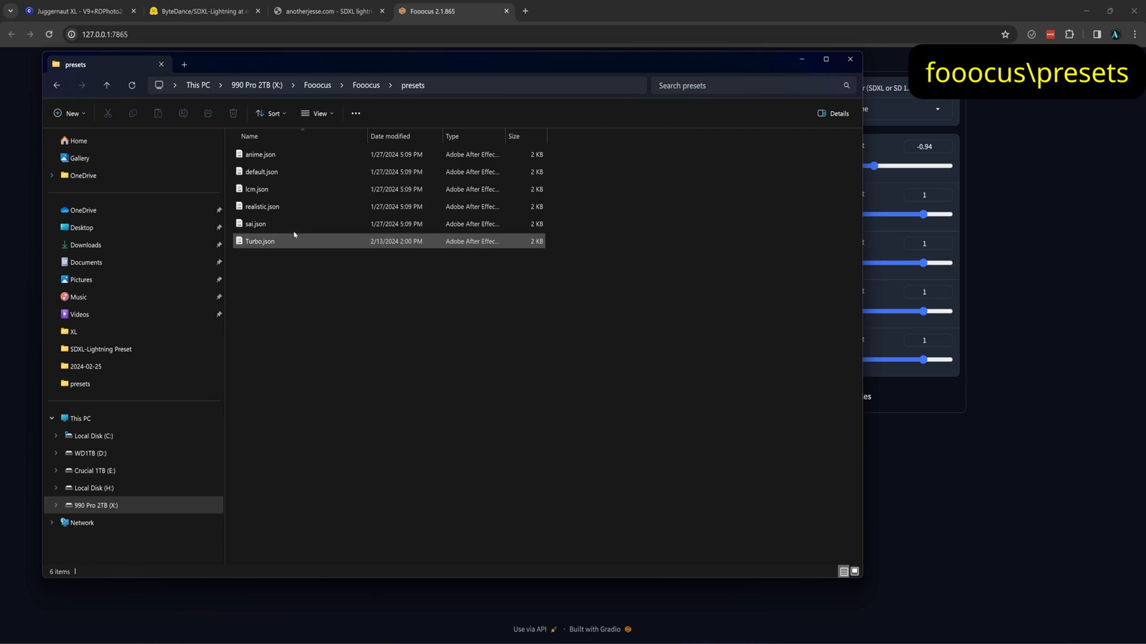
Step: Duplicate default.json within the presets folder
right_click(290, 173)
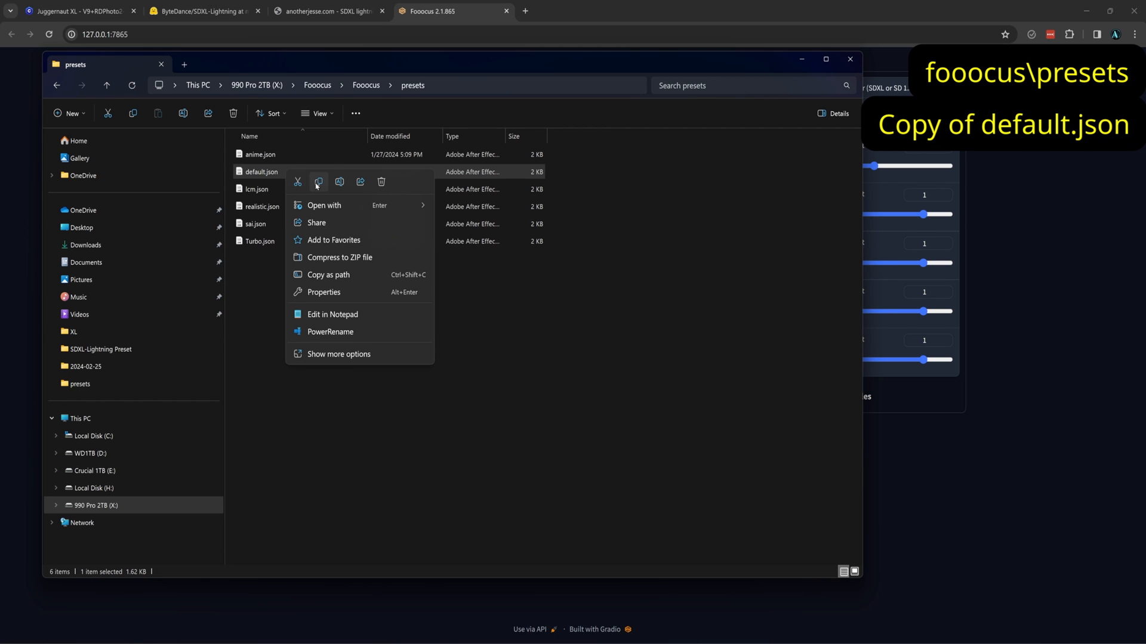
left_click(318, 182)
right_click(306, 290)
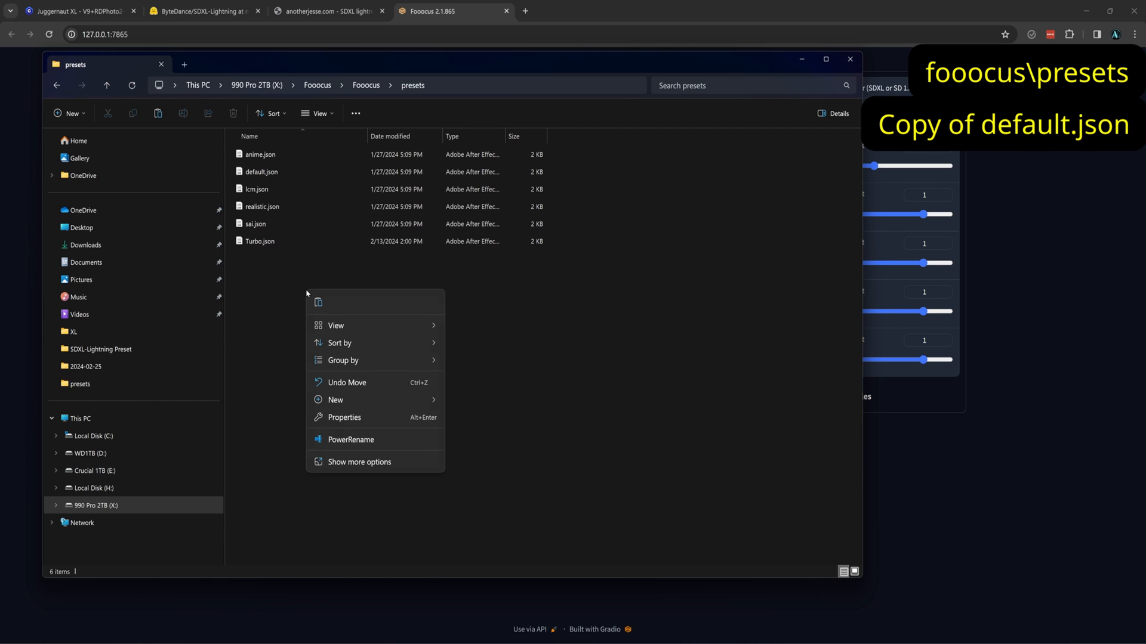
left_click(318, 302)
left_click(305, 293)
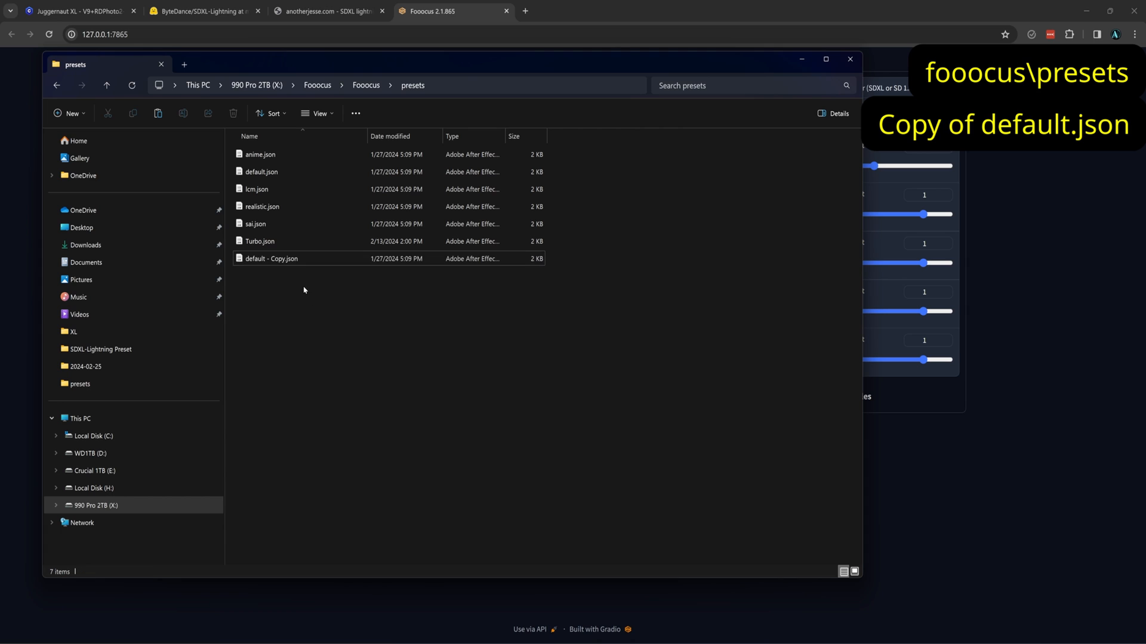
Step: Open default - Copy.json in Notepad, and move and enlarge the window to show more of the preset
left_click(285, 263)
right_click(286, 263)
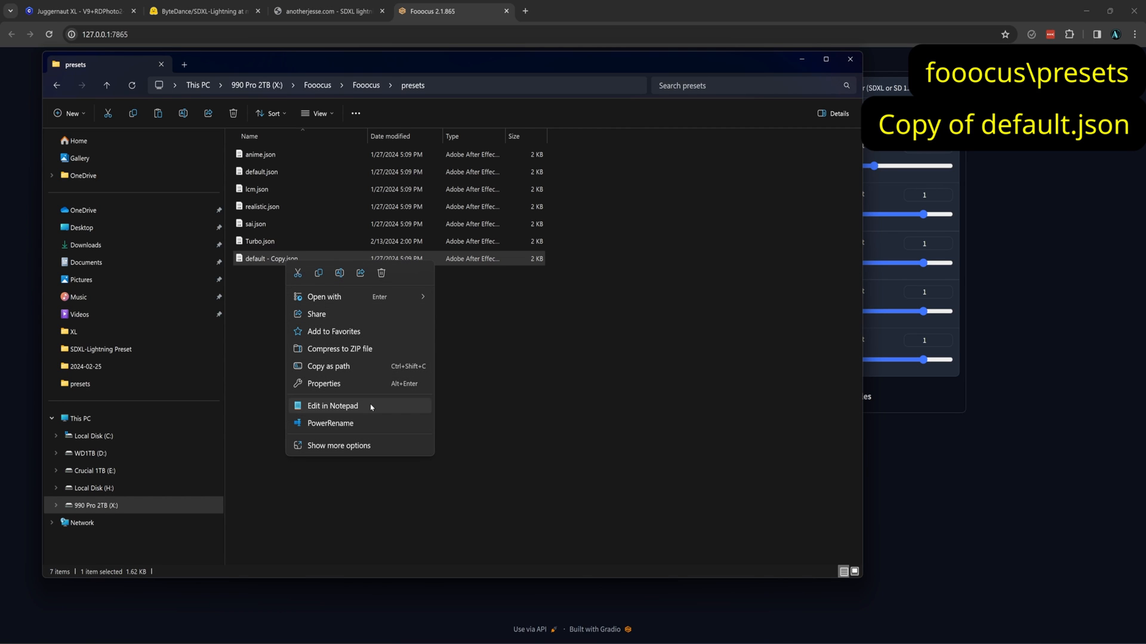
left_click(332, 405)
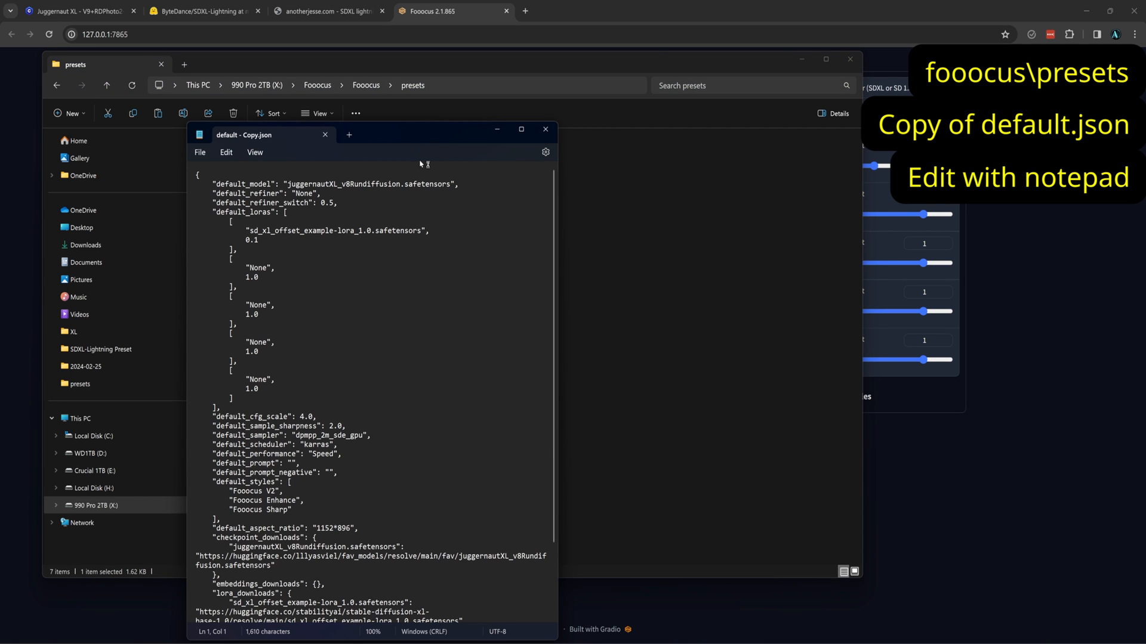
left_click_drag(425, 138, 309, 57)
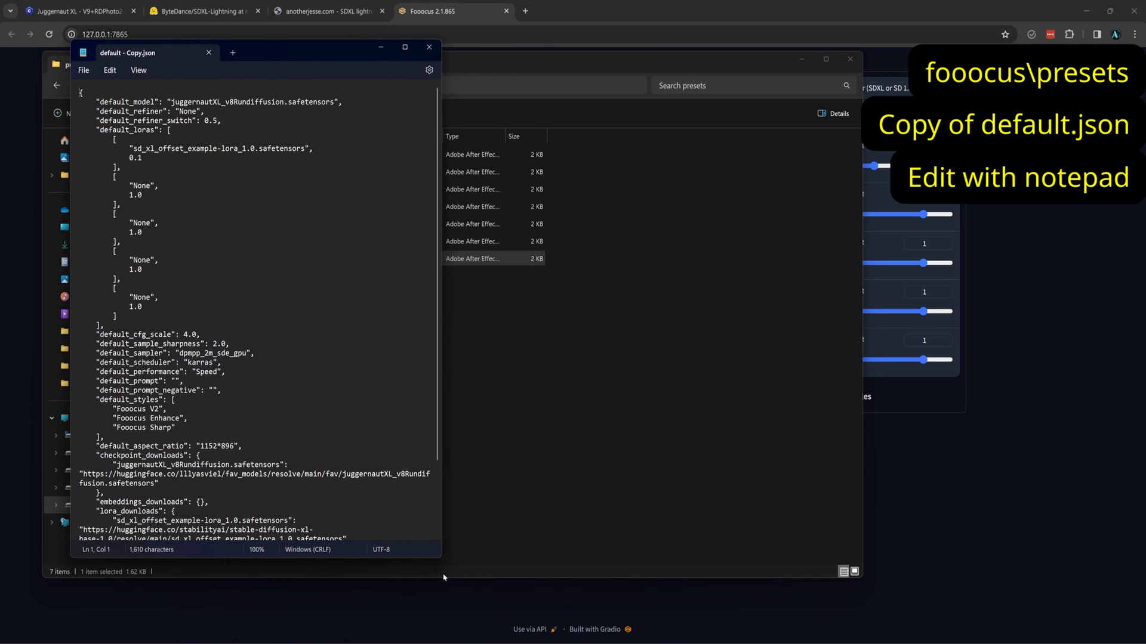
left_click_drag(442, 560, 478, 640)
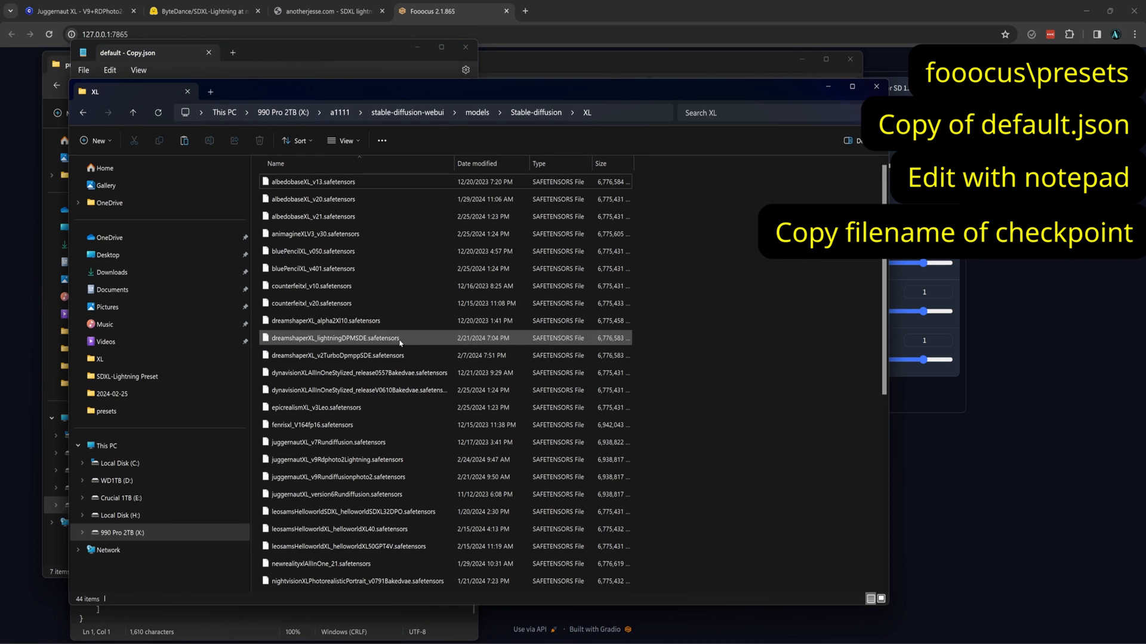
Step: Copy the full file name of the dreamshaperXL_lightningDPMSDE.safetensors checkpoint in the XL folder, leaving the file unrenamed
left_click(401, 340)
key("F2")
key("ctrl+a")
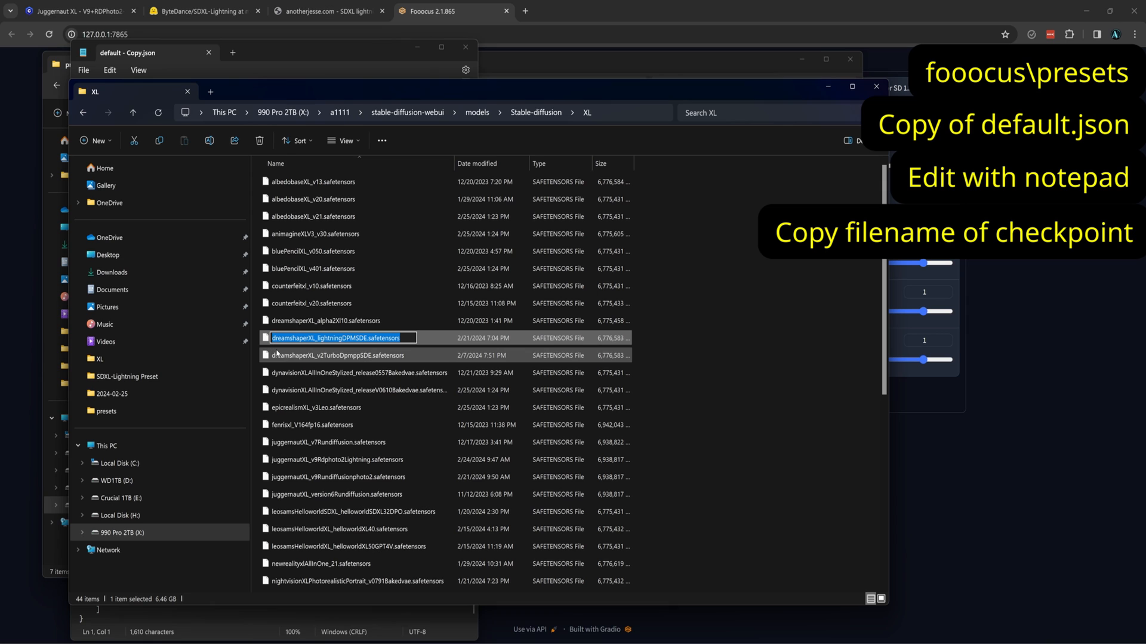
right_click(340, 341)
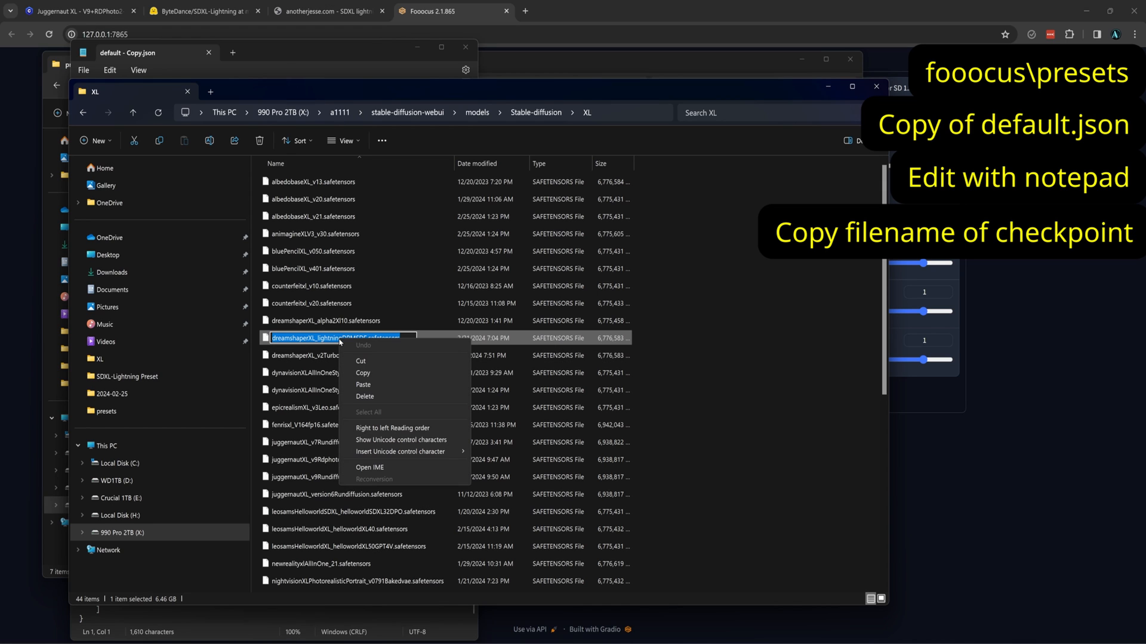
left_click(364, 373)
left_click(716, 366)
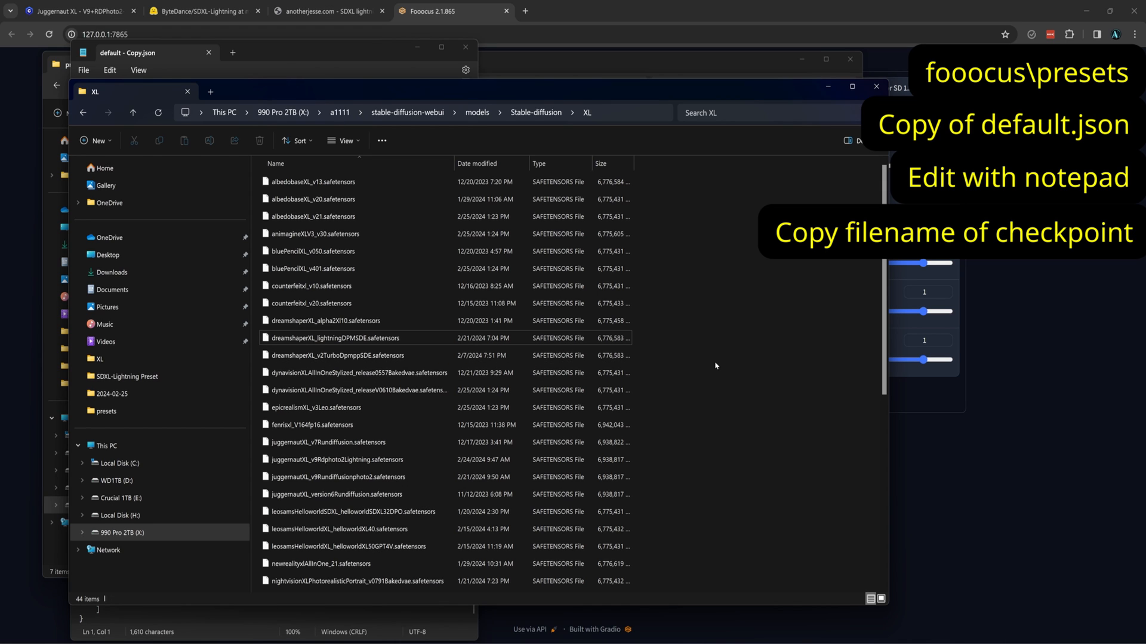
Step: In the copied preset, set default_model to XL\\dreamshaperXL_lightningDPMSDE.safetensors and replace the first LoRA's file name with None
left_click(344, 55)
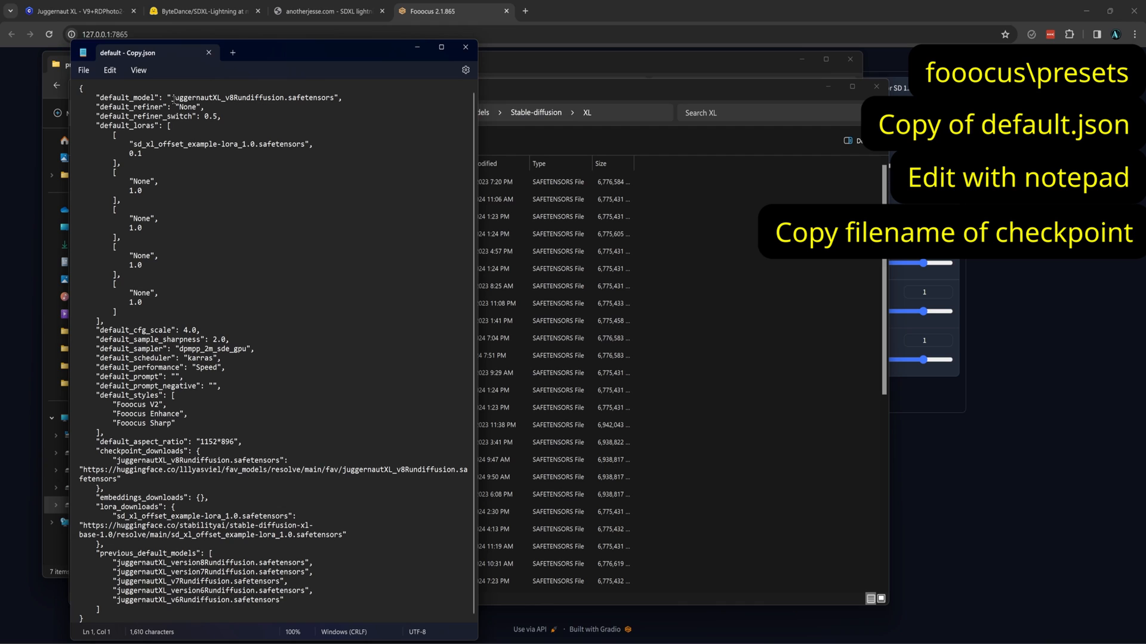
left_click_drag(172, 97, 332, 104)
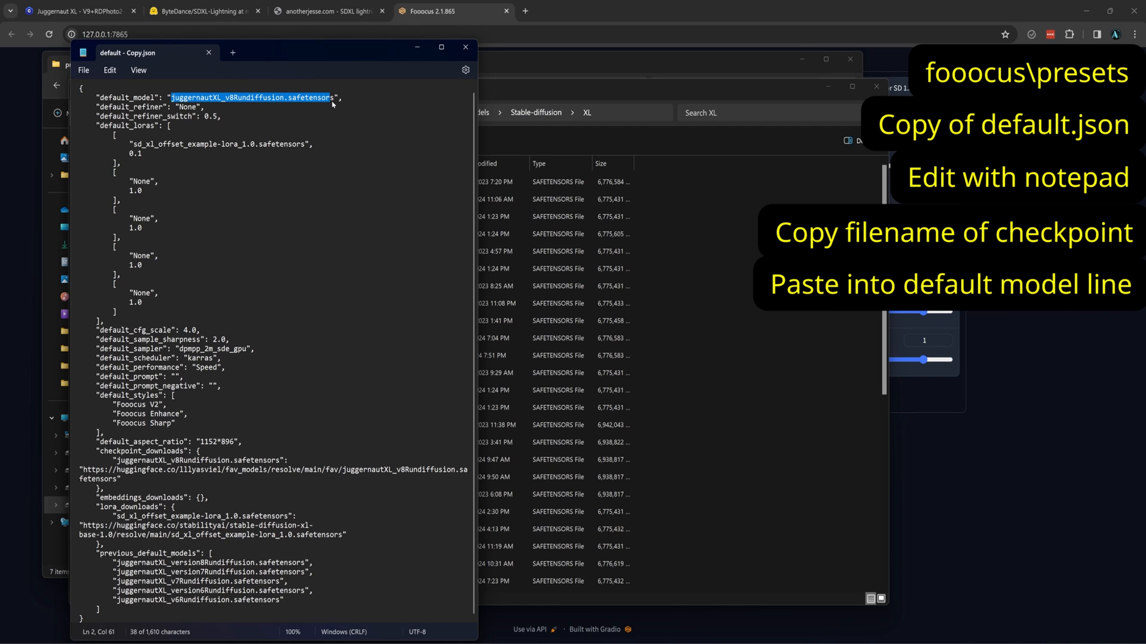
key("ctrl+v")
key("Delete")
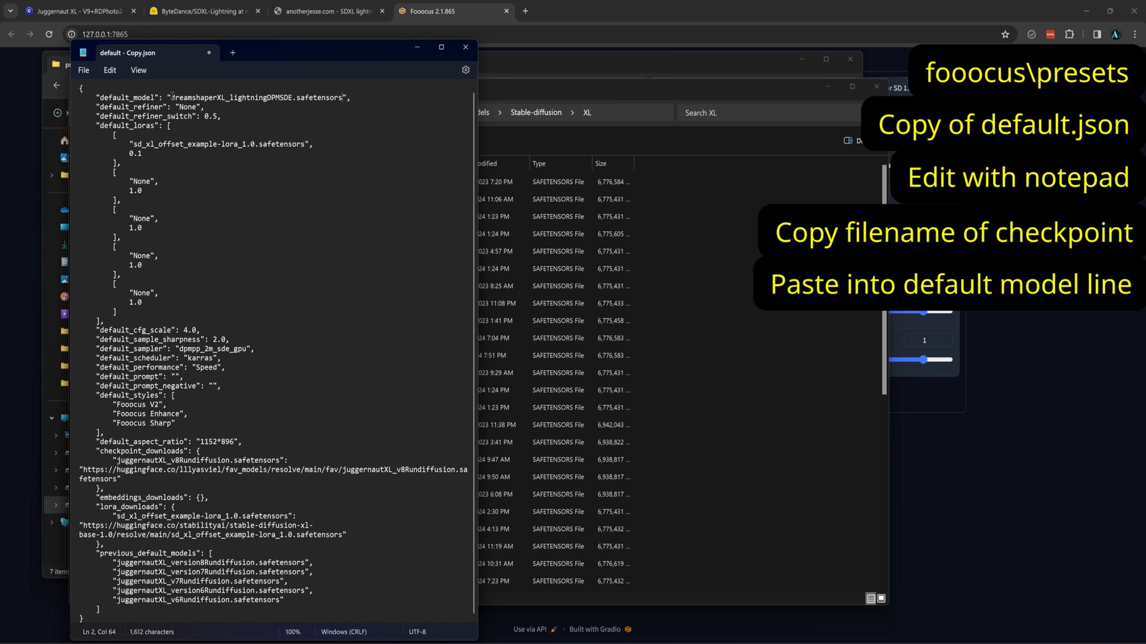
type("XL\\\\")
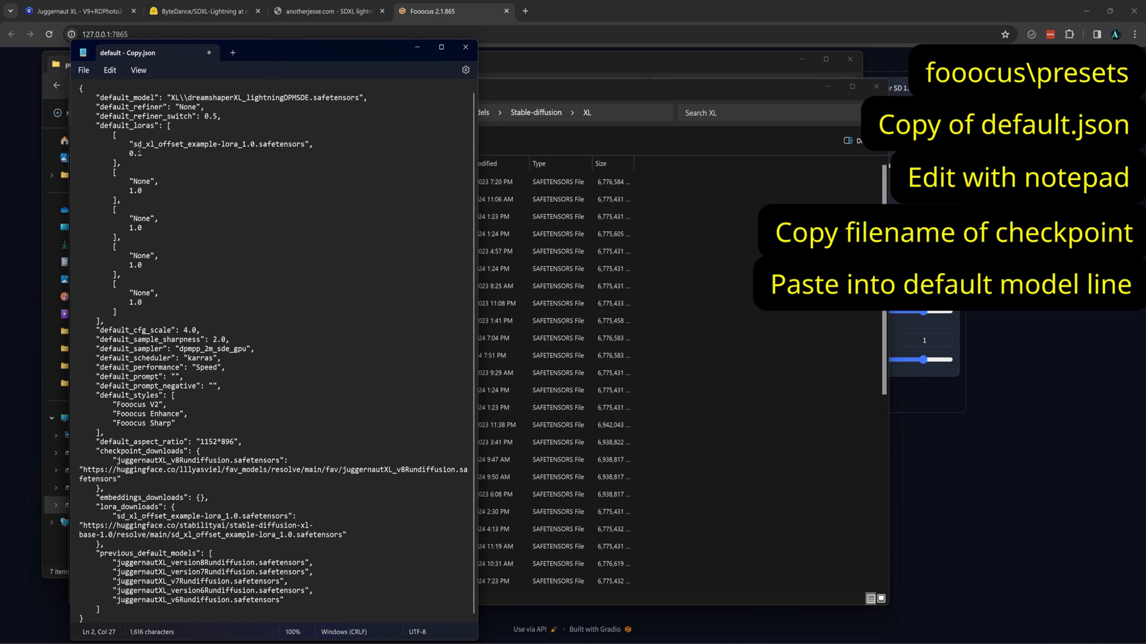
left_click_drag(134, 145, 306, 152)
type("None")
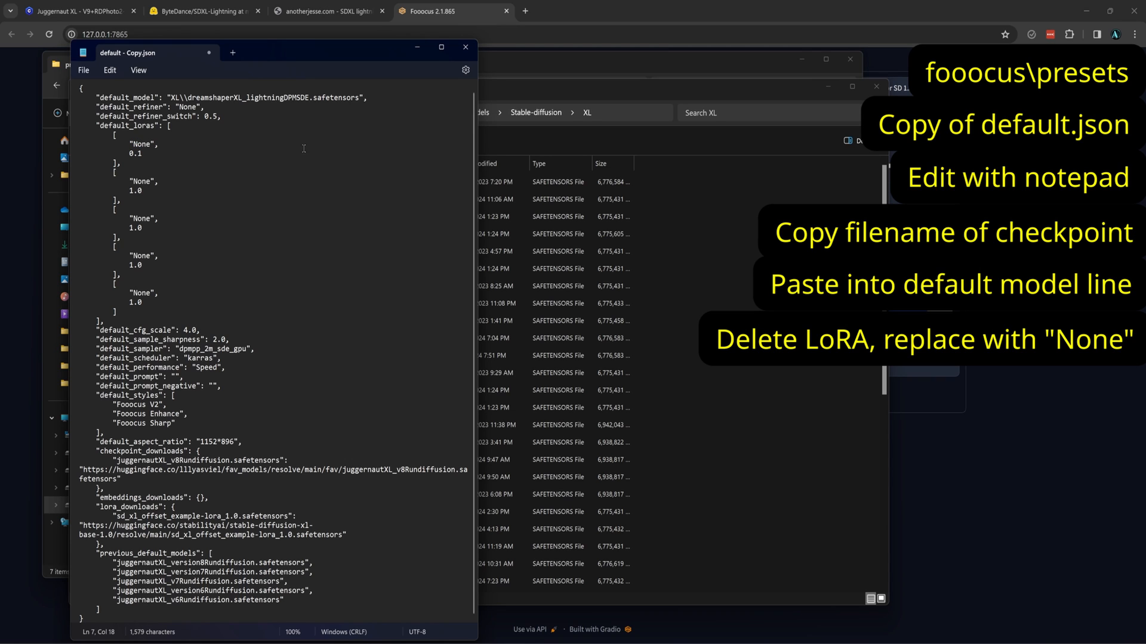
Step: Set default_cfg_scale to 2.0 in the copied preset
left_click(186, 330)
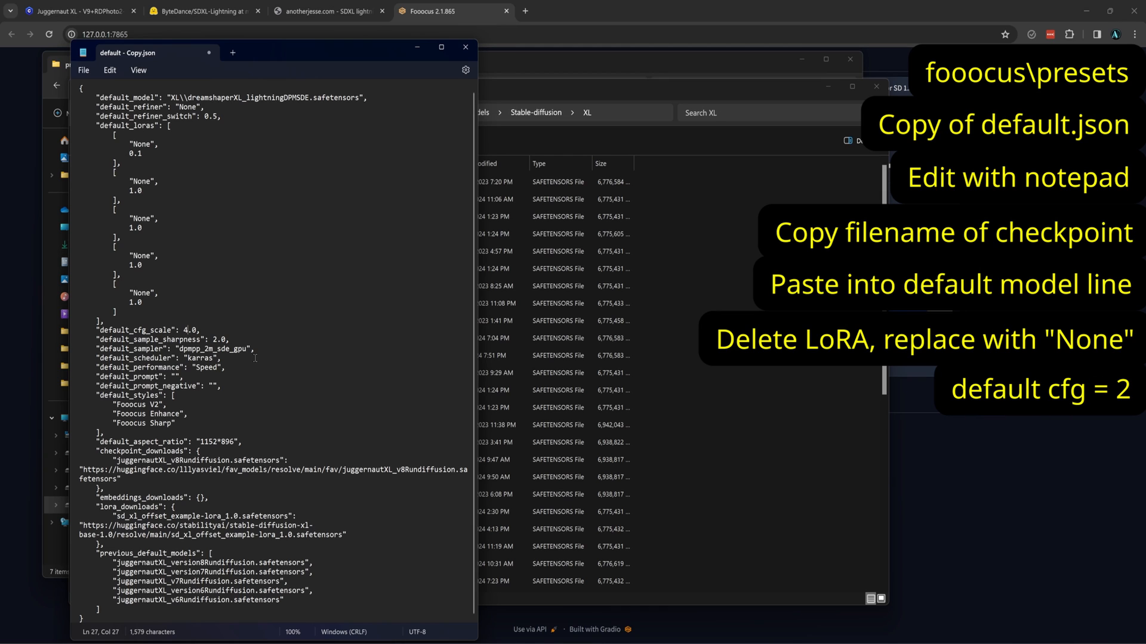
key("BackSpace")
type("2")
Step: Shorten default_sampler to dpmpp_sde and clear all entries from default_styles, leaving empty brackets
left_click_drag(230, 350, 247, 351)
key("BackSpace")
key("BackSpace")
key("BackSpace")
key("BackSpace")
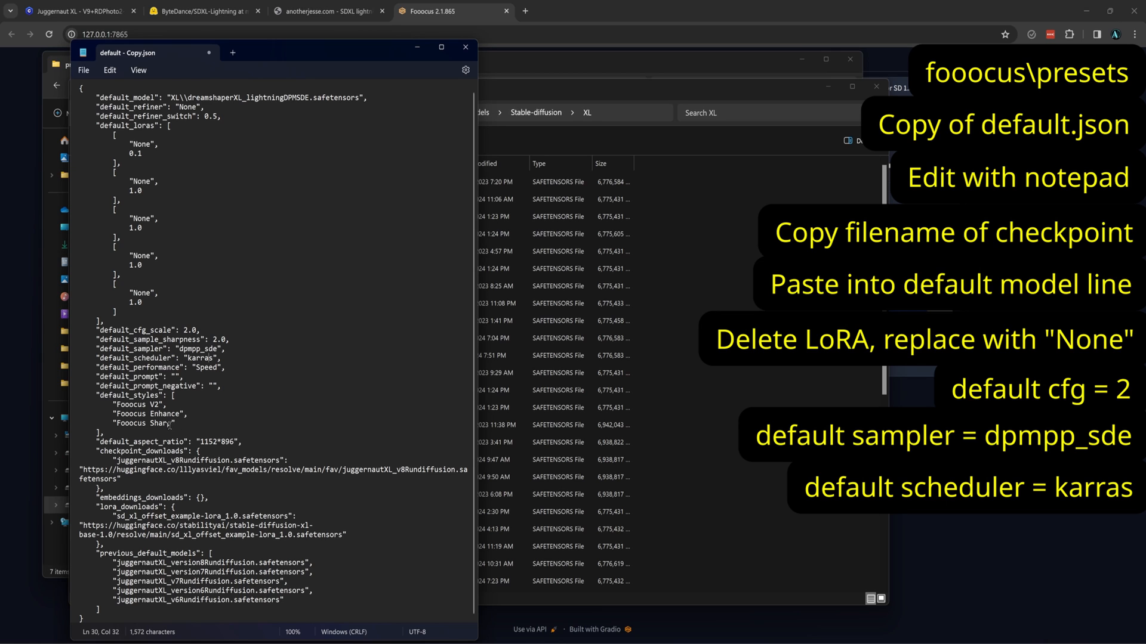
left_click_drag(97, 432, 177, 400)
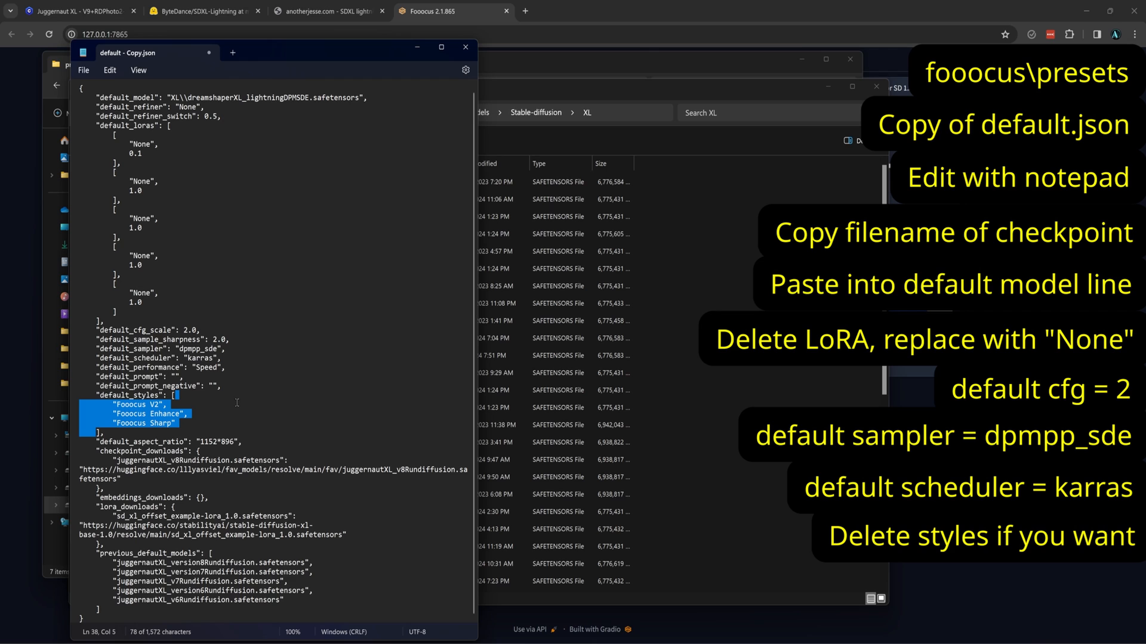
key("BackSpace")
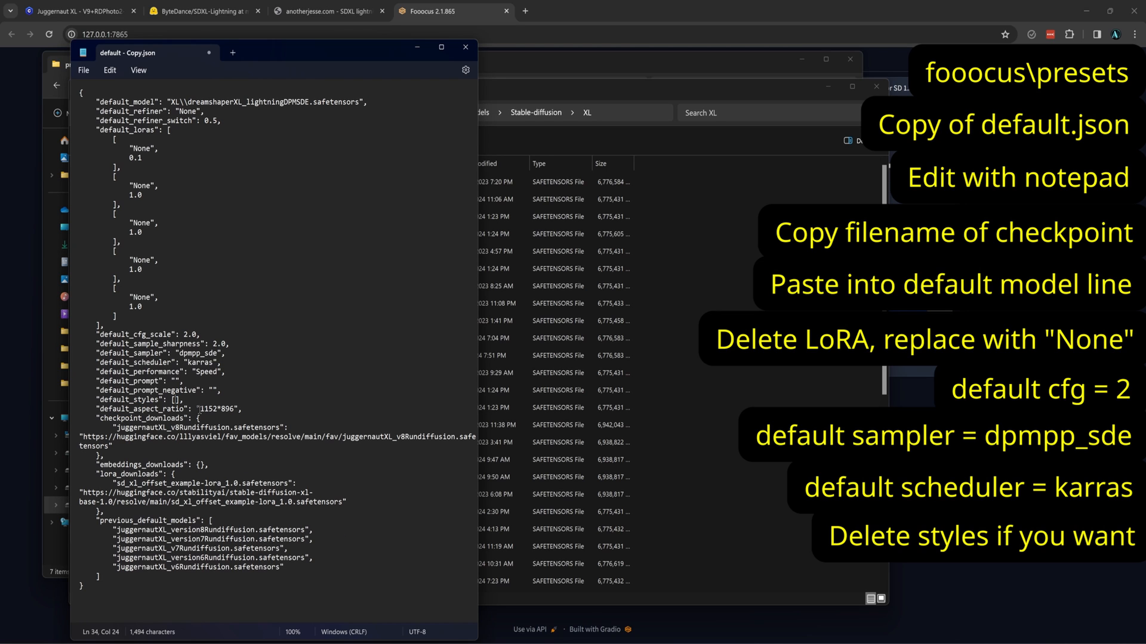
Step: Set default_aspect_ratio to 1024*1024 and delete everything after that line except the final closing brace
left_click_drag(200, 409, 217, 415)
type("1024")
left_click_drag(222, 410, 239, 412)
type("1024")
left_click_drag(252, 412, 227, 577)
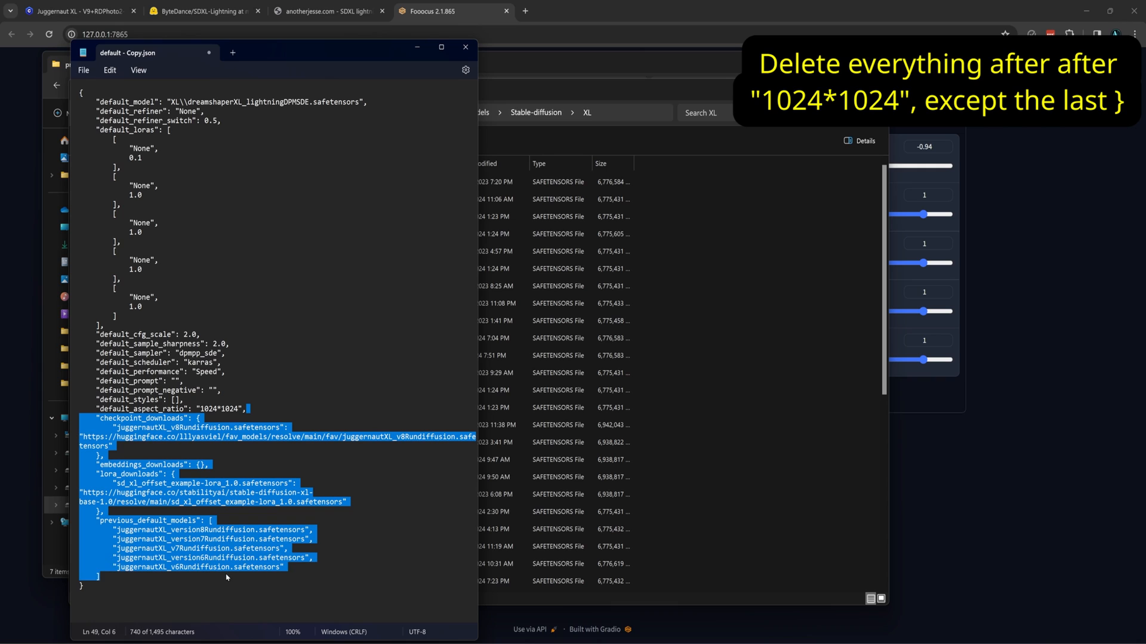
key("BackSpace")
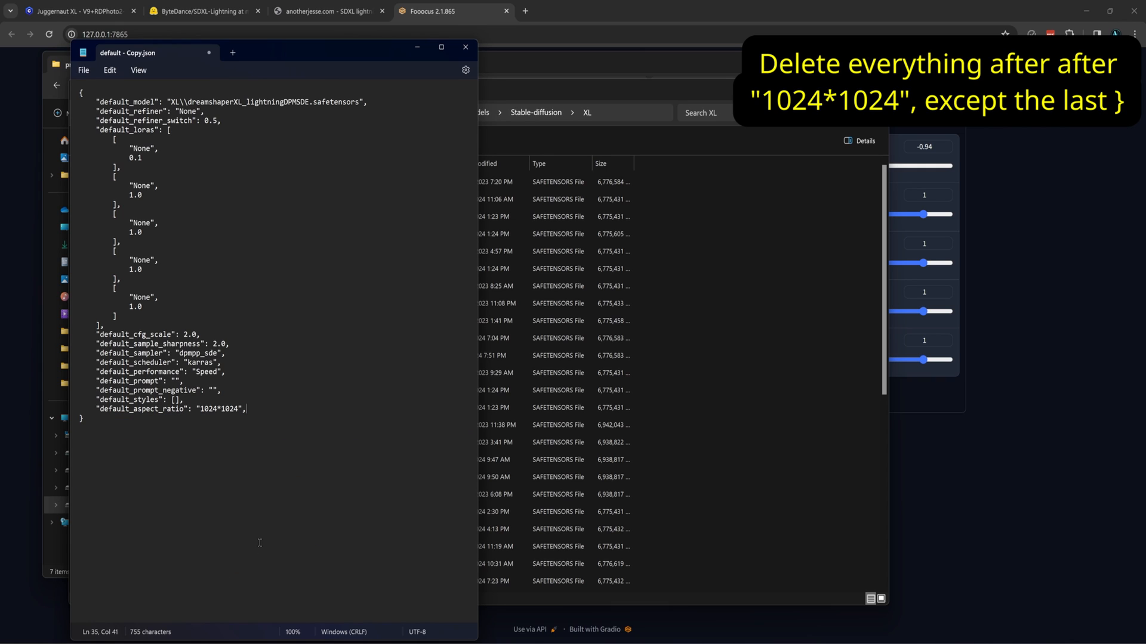
Step: Switch to File Explorer and open config_modification_tutorial.txt from the inner Fooocus folder
left_click(550, 599)
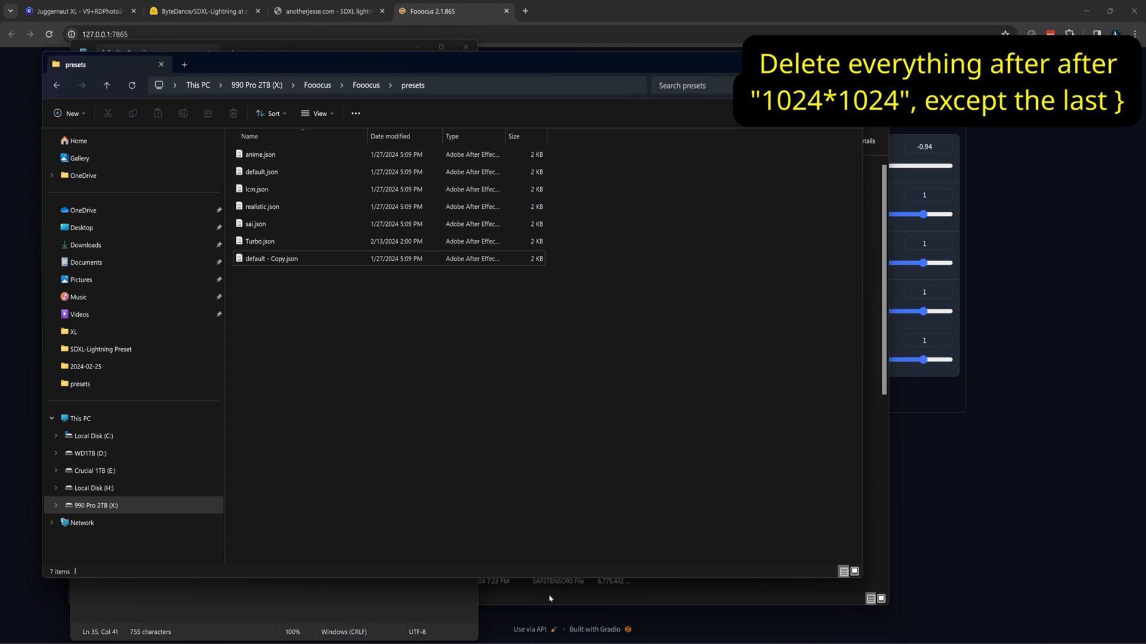
left_click(358, 86)
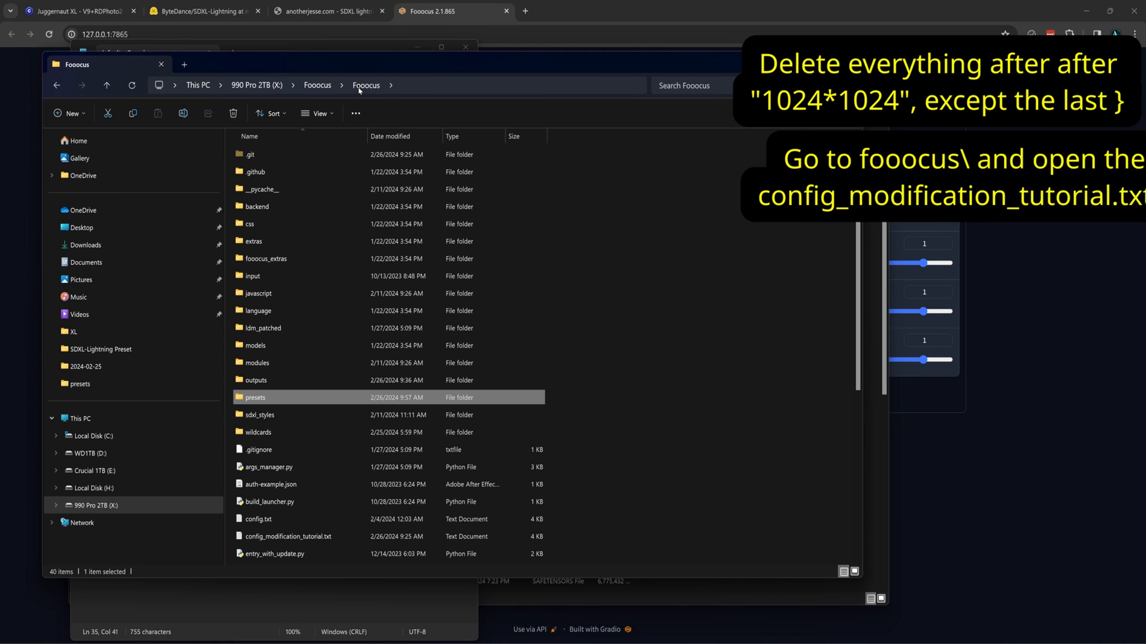
left_click(346, 539)
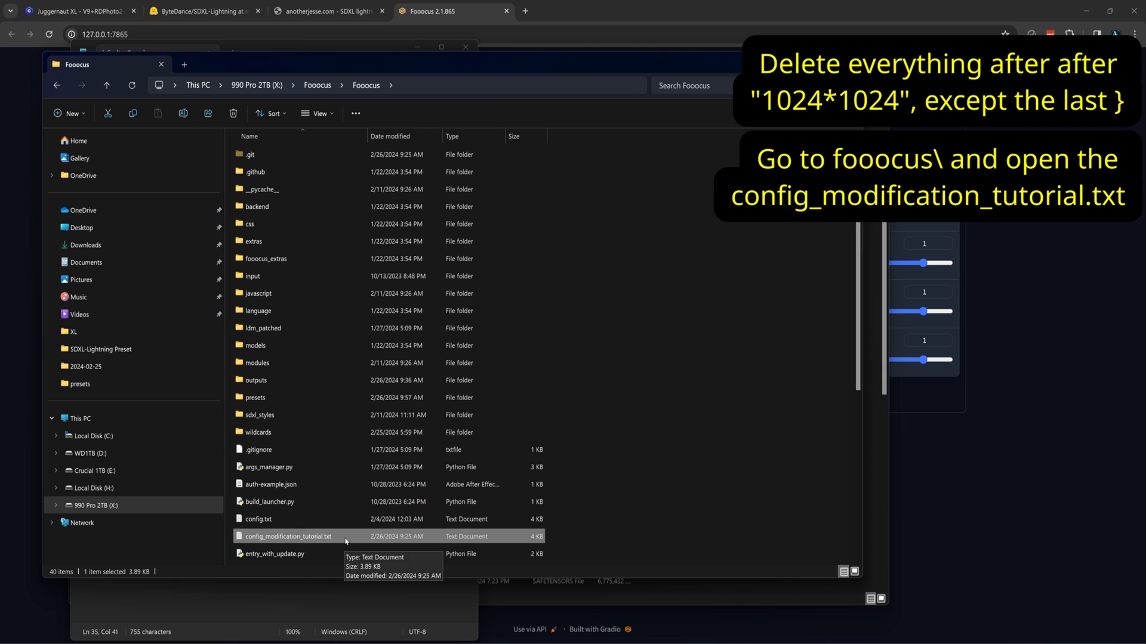
double_click(346, 539)
Step: Copy the "default_overwrite_step": -1, line near the end of config_modification_tutorial.txt
scroll(478, 493, "down", 2)
scroll(477, 493, "down", 20)
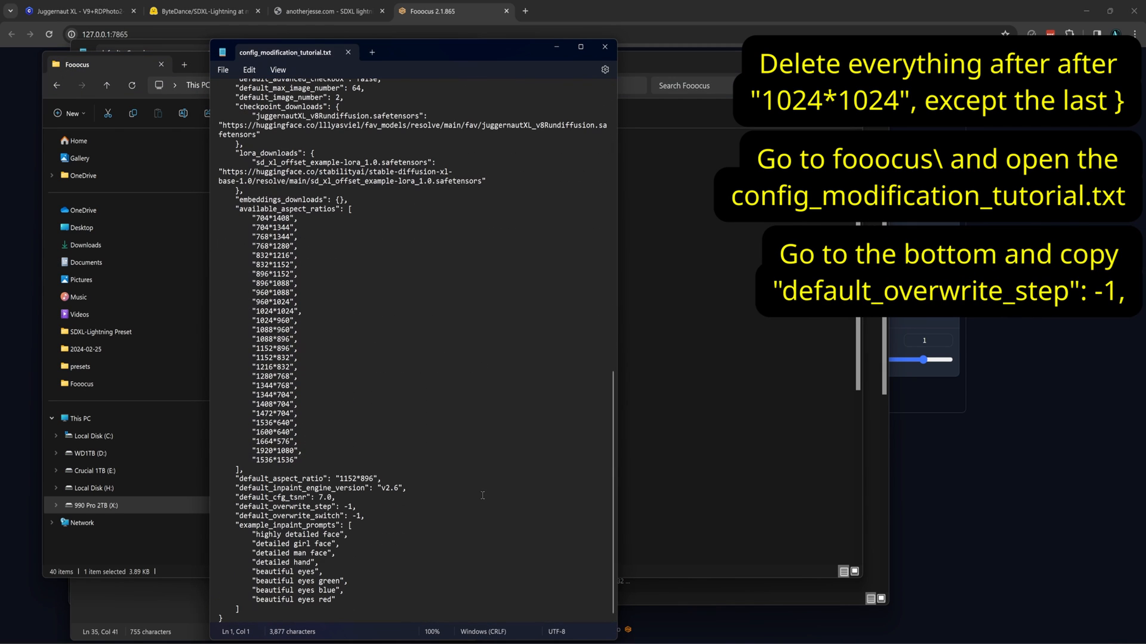
left_click(394, 515)
left_click_drag(358, 507, 241, 508)
right_click(242, 507)
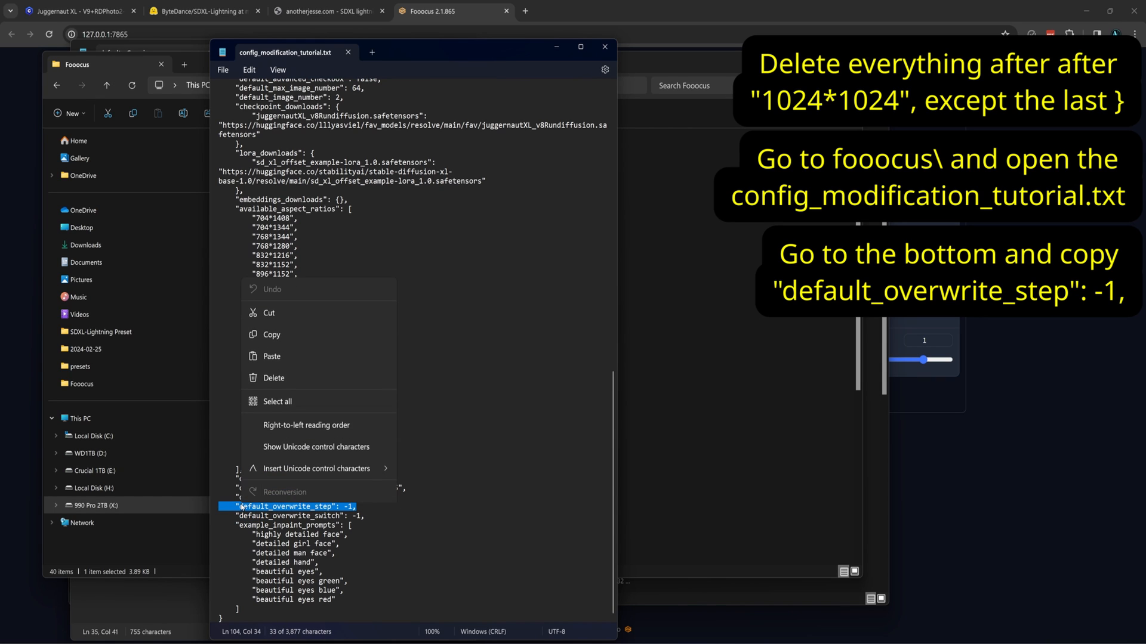
left_click(280, 336)
Step: Paste the copied line below default_aspect_ratio in the new preset, set default_overwrite_step to 4 without a trailing comma, and save the file
key("alt+Tab")
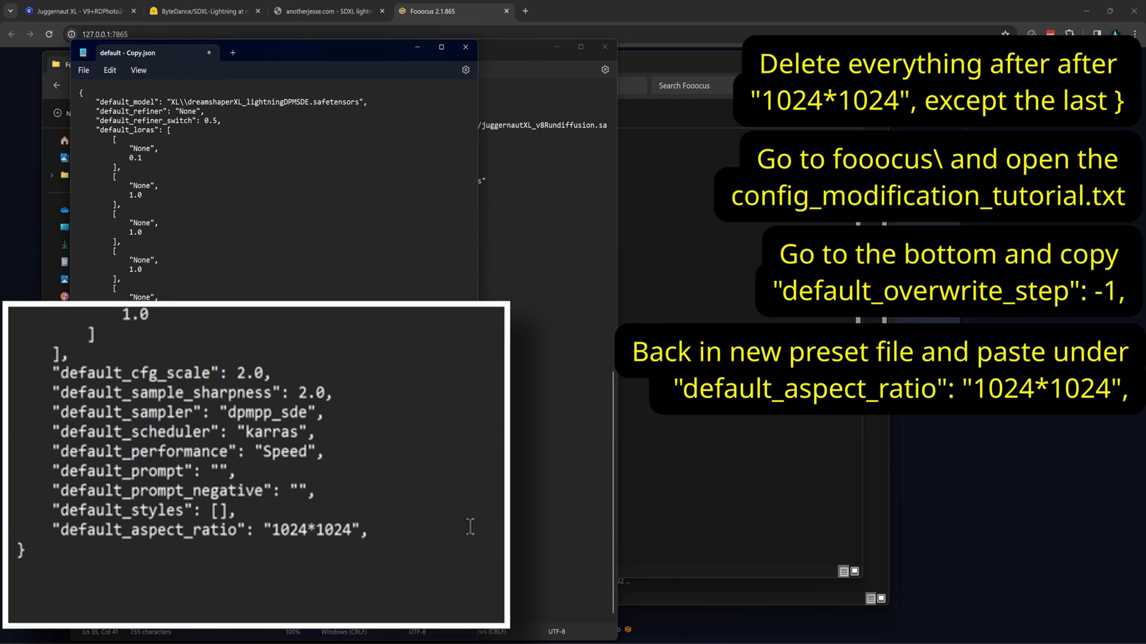
key("Return")
key("ctrl+v")
key("BackSpace")
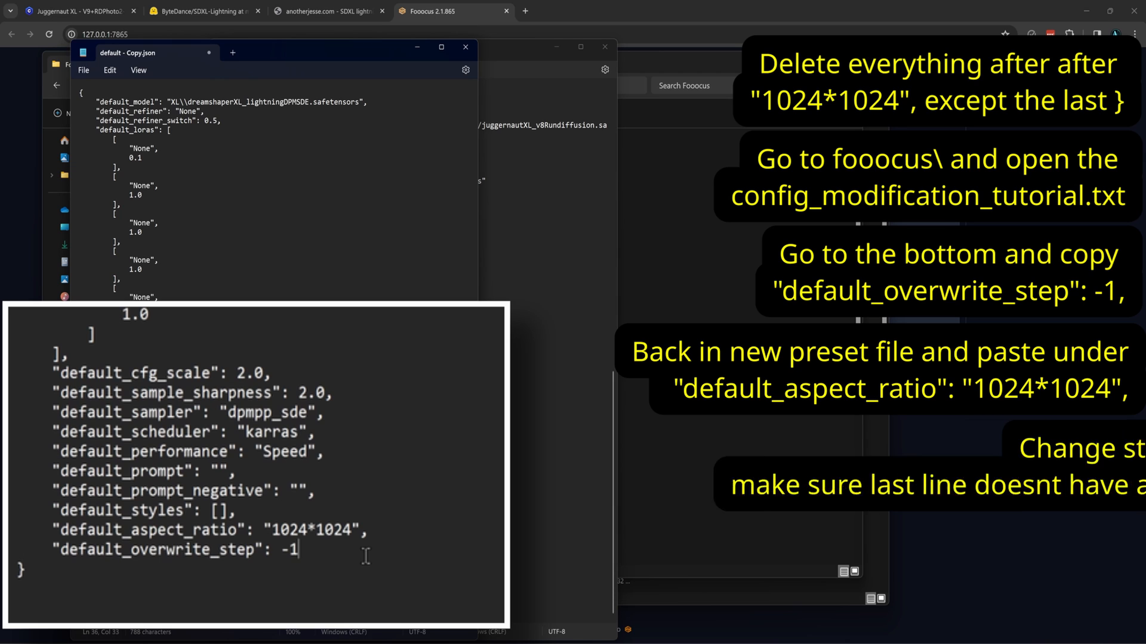
key("BackSpace")
key("BackSpace")
type("4")
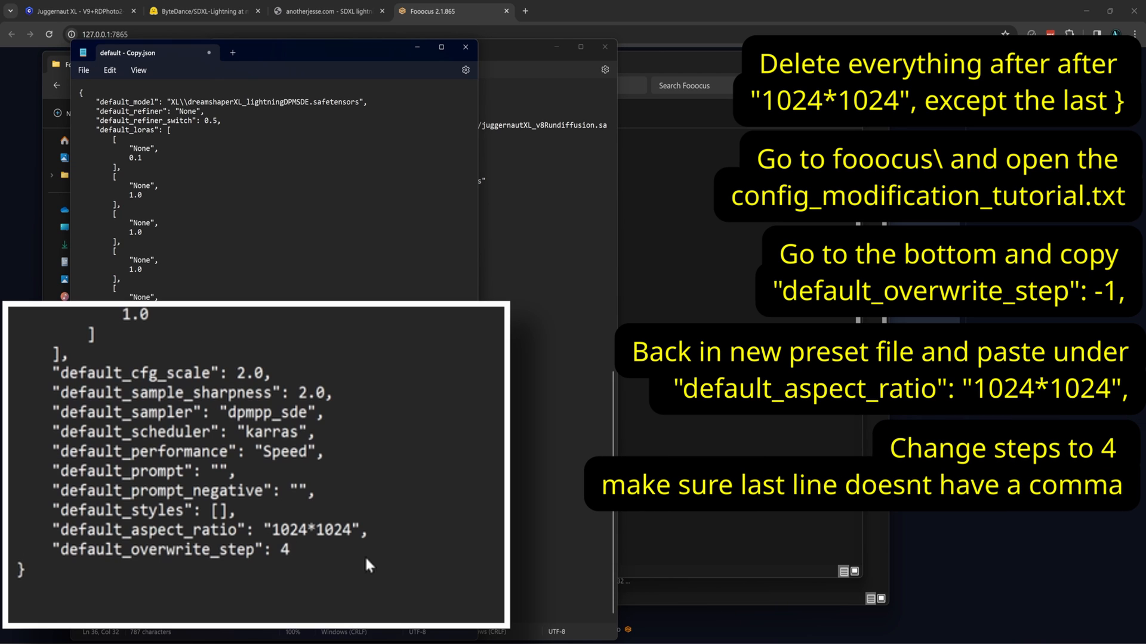
left_click(84, 71)
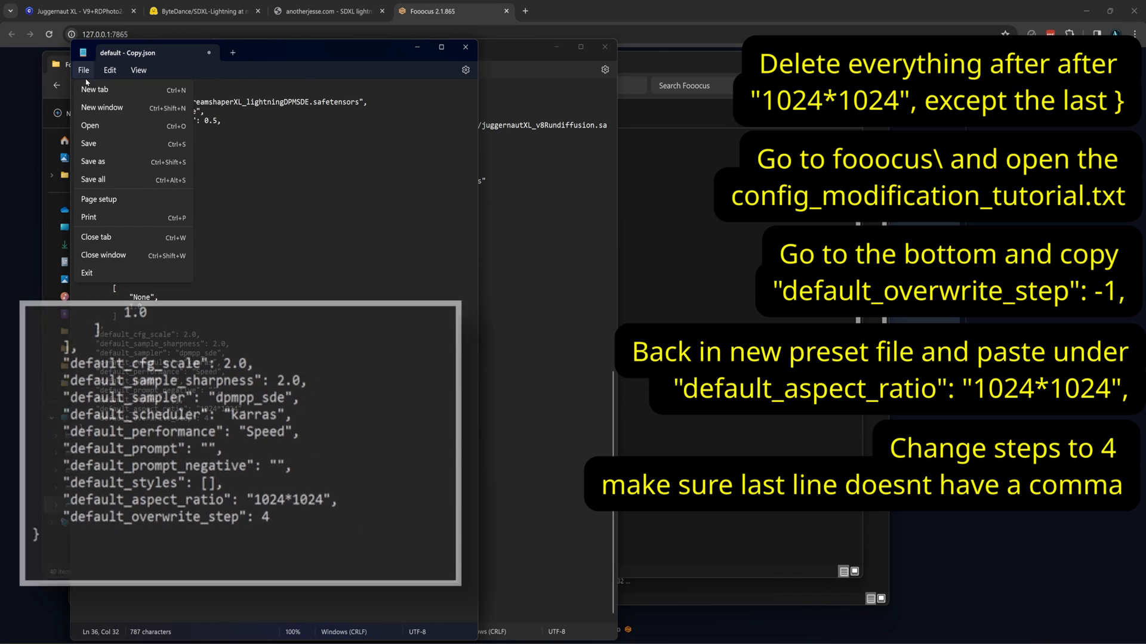
left_click(89, 144)
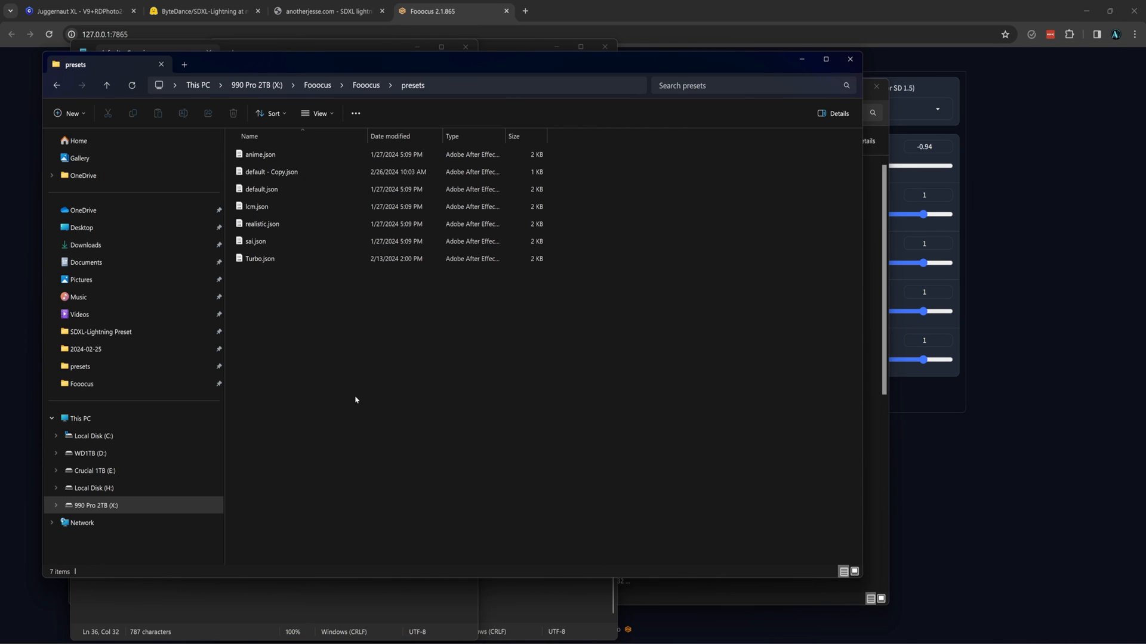
Step: Rename default - Copy.json in the presets folder as lightning.json
left_click(271, 173)
key("F2")
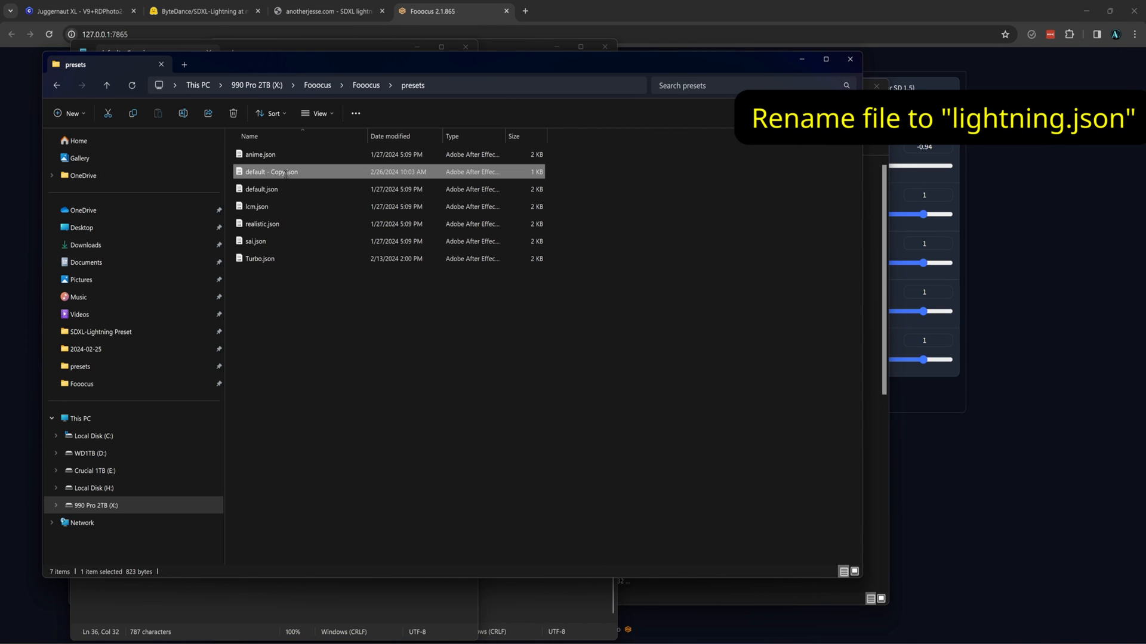
type("lightning")
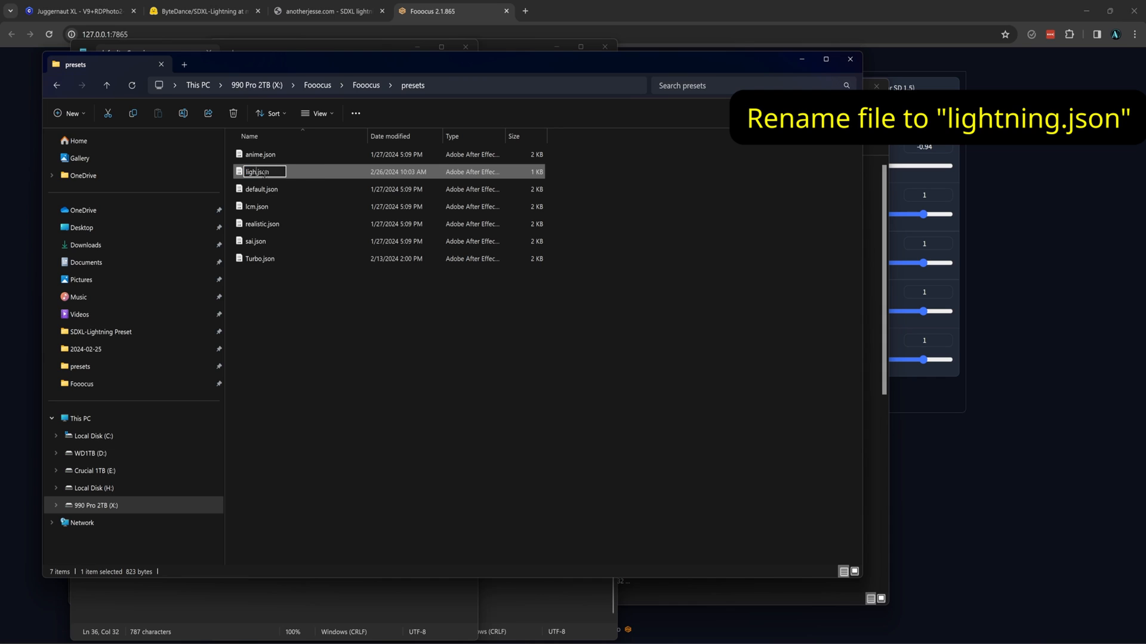
left_click(310, 329)
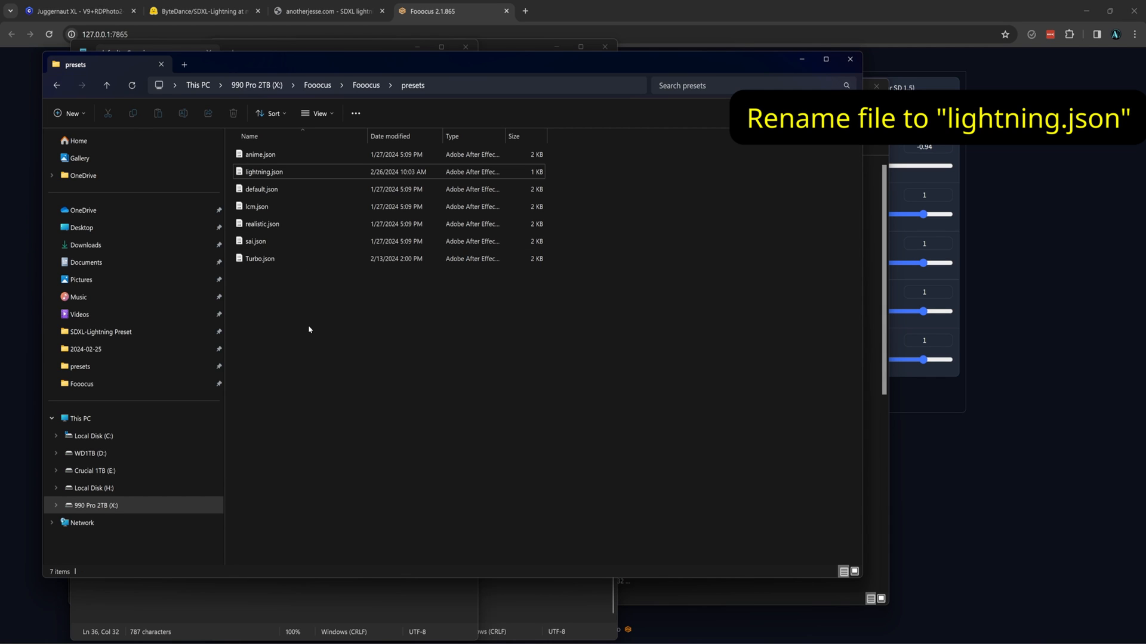
Step: Duplicate run_anime.bat within the outer Fooocus root folder
left_click(317, 85)
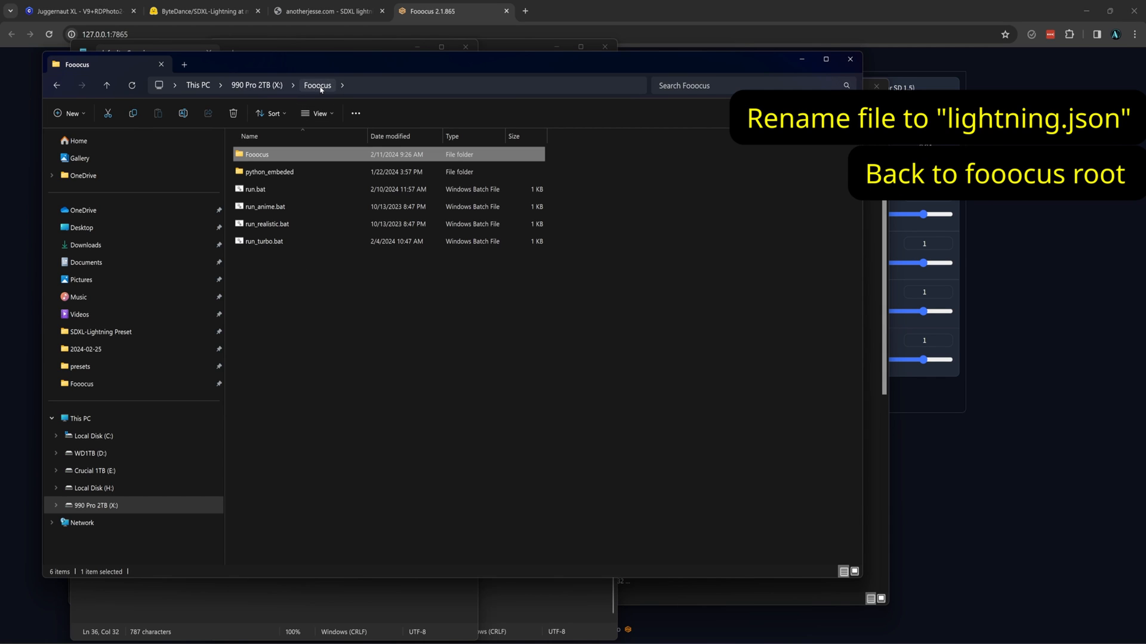
left_click(280, 207)
right_click(283, 207)
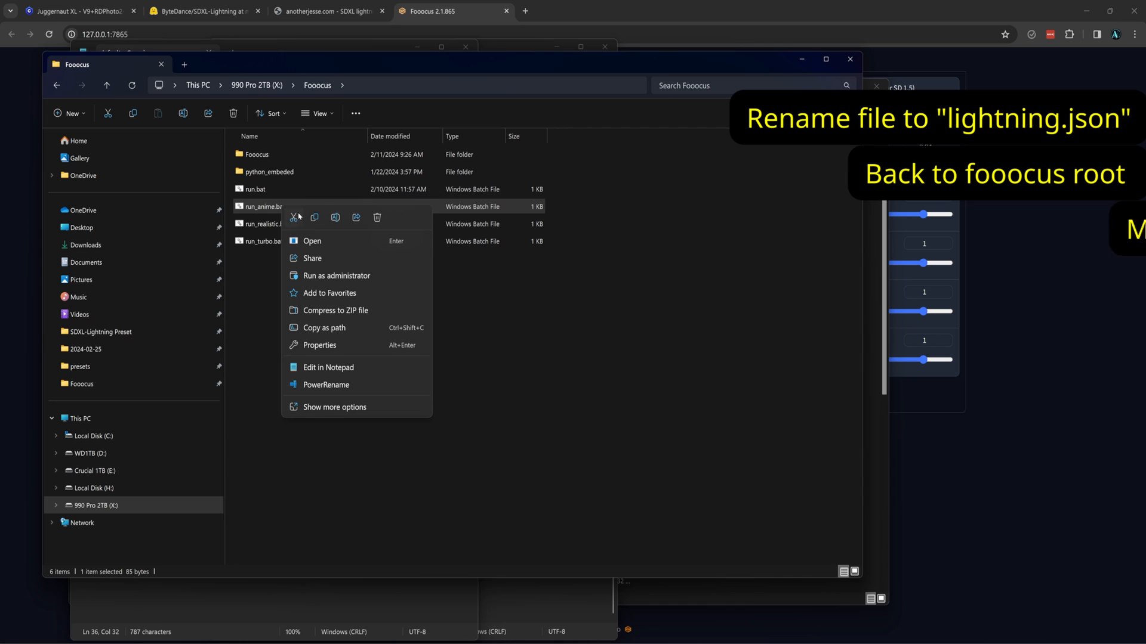
left_click(315, 219)
right_click(298, 304)
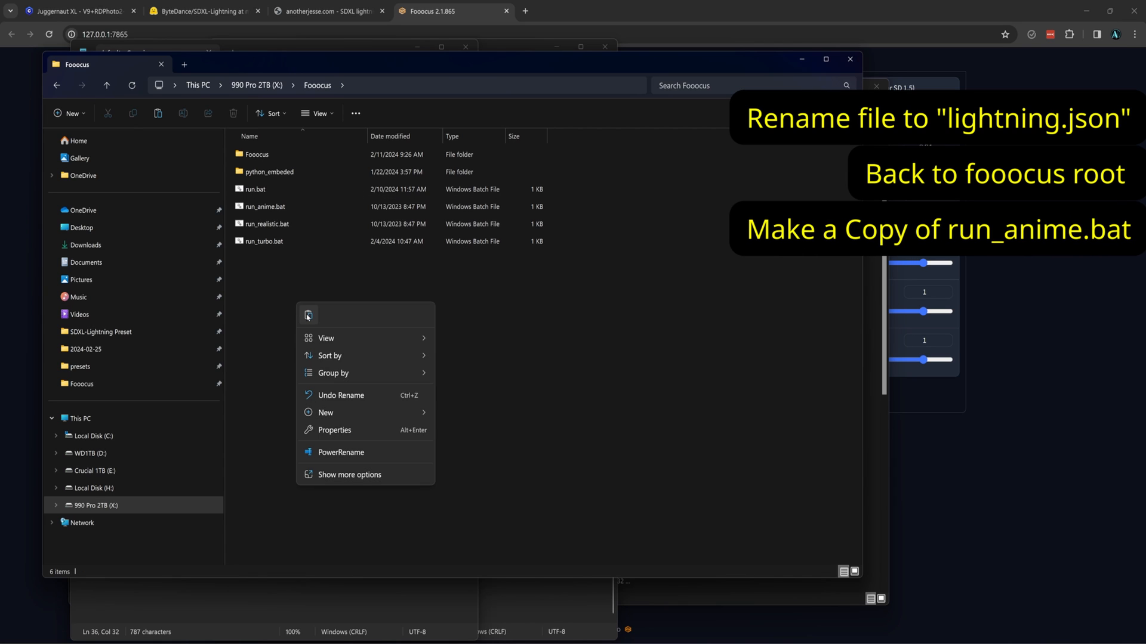
left_click(308, 316)
Step: Edit run_anime - Copy.bat in Notepad so its --preset argument is lightning, then save and close it
right_click(298, 207)
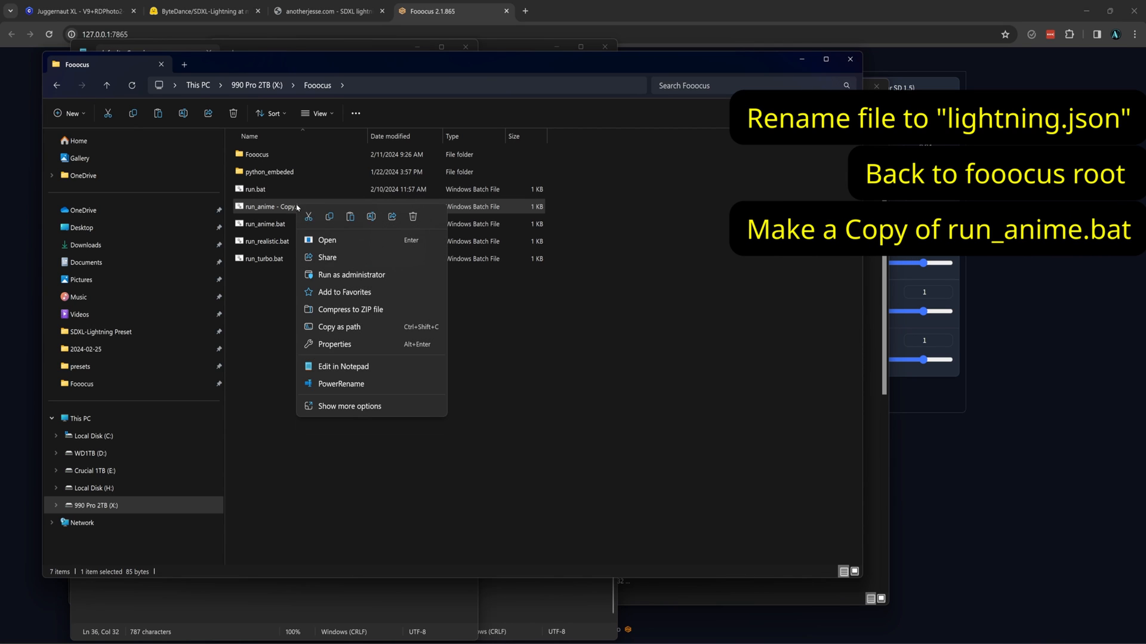
left_click(343, 367)
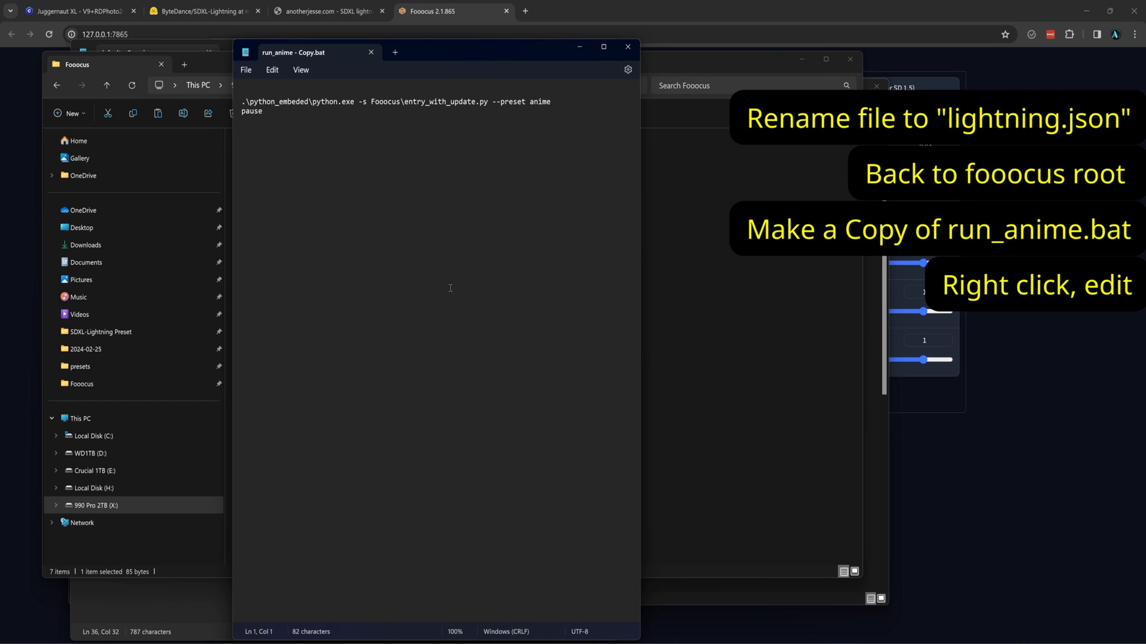
double_click(540, 102)
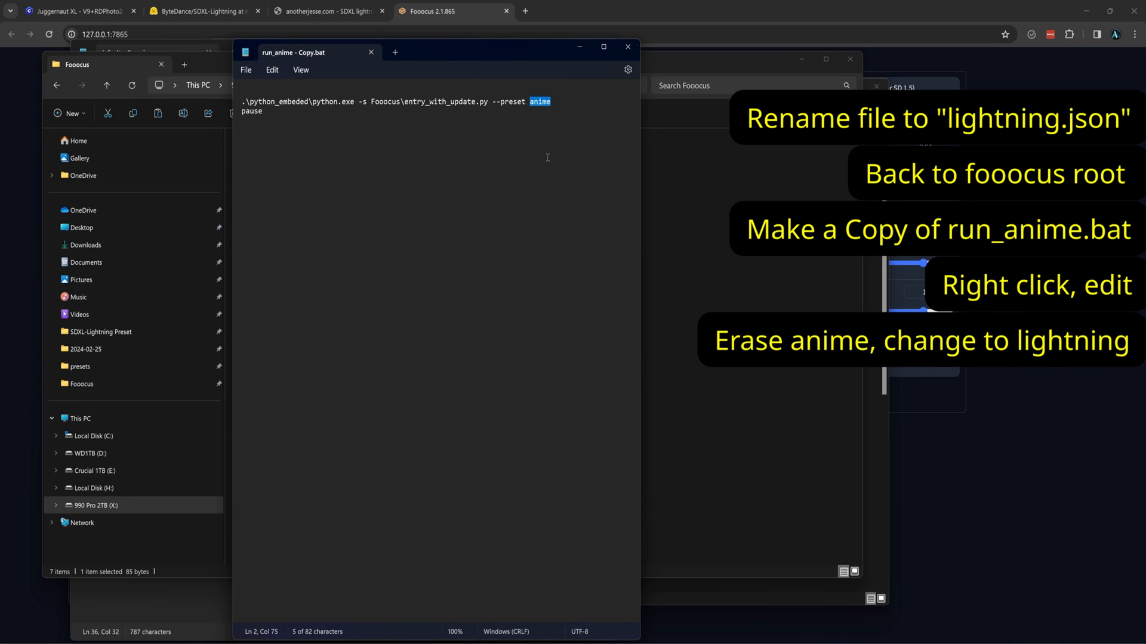
type("lightning")
left_click(246, 70)
left_click(263, 146)
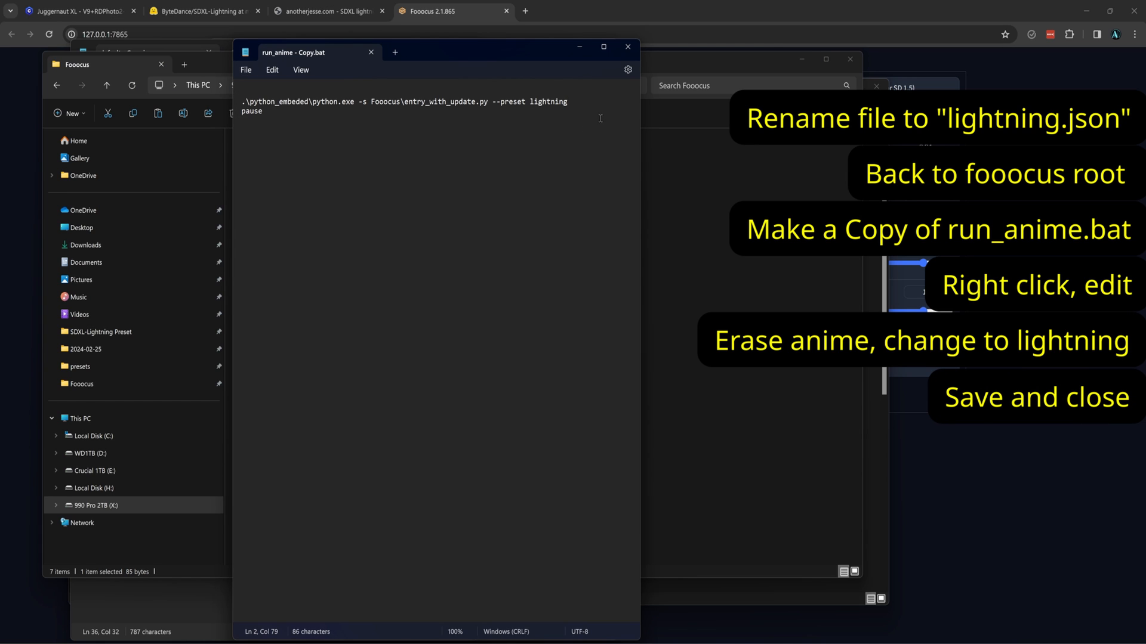
left_click(627, 46)
Step: Rename the copied batch file as run_lightning.bat and launch it
left_click(259, 207)
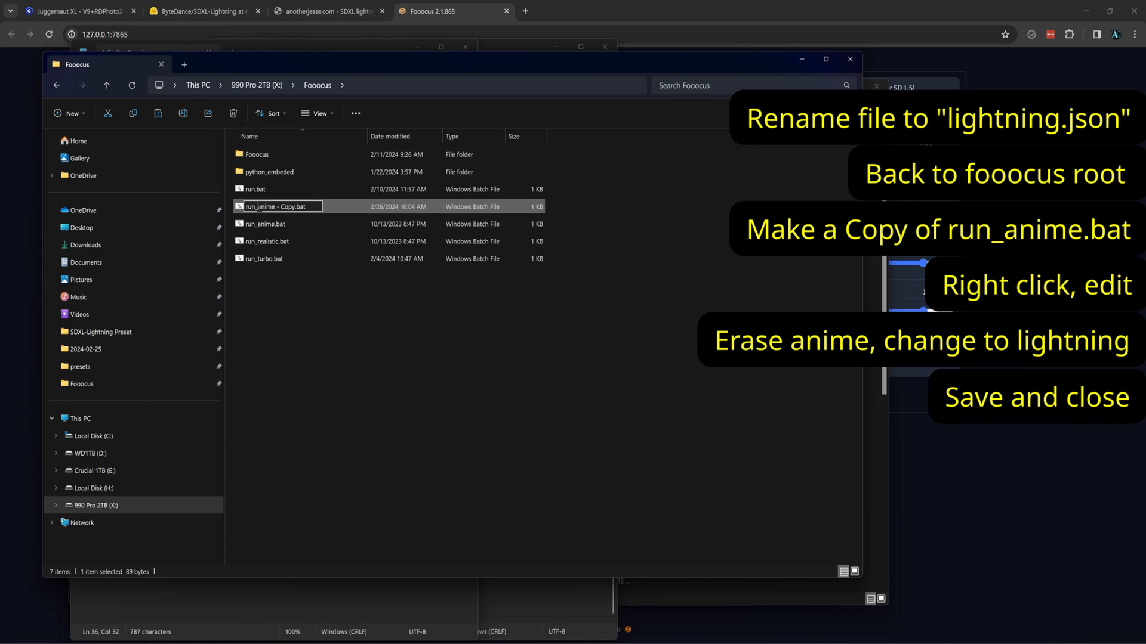
left_click_drag(259, 207, 303, 207)
key("BackSpace")
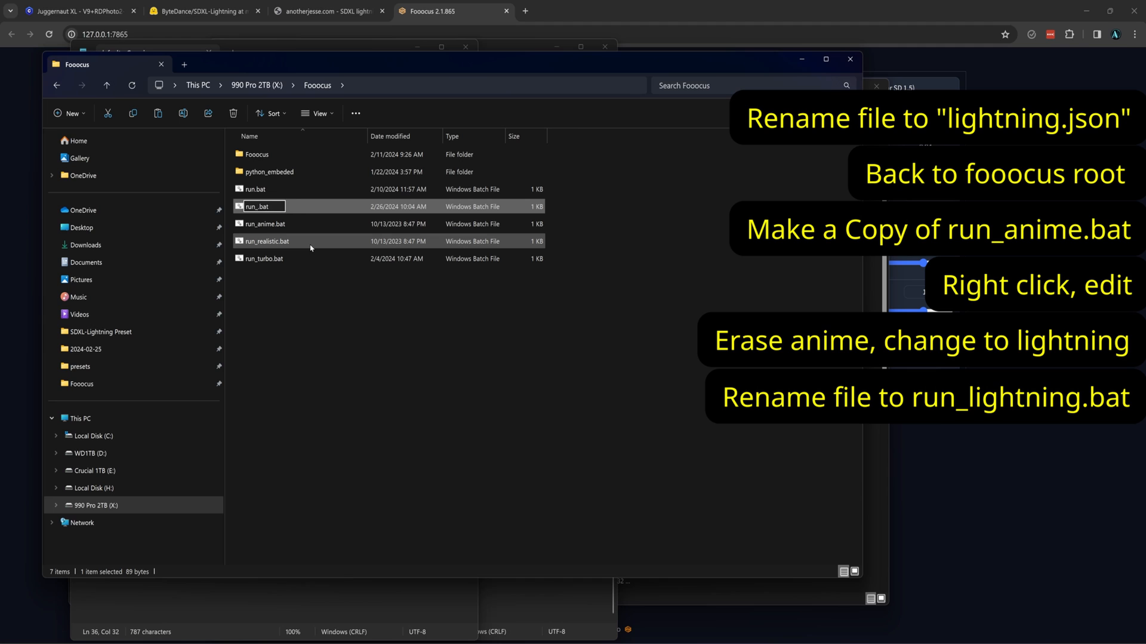
type("lightning")
left_click(314, 287)
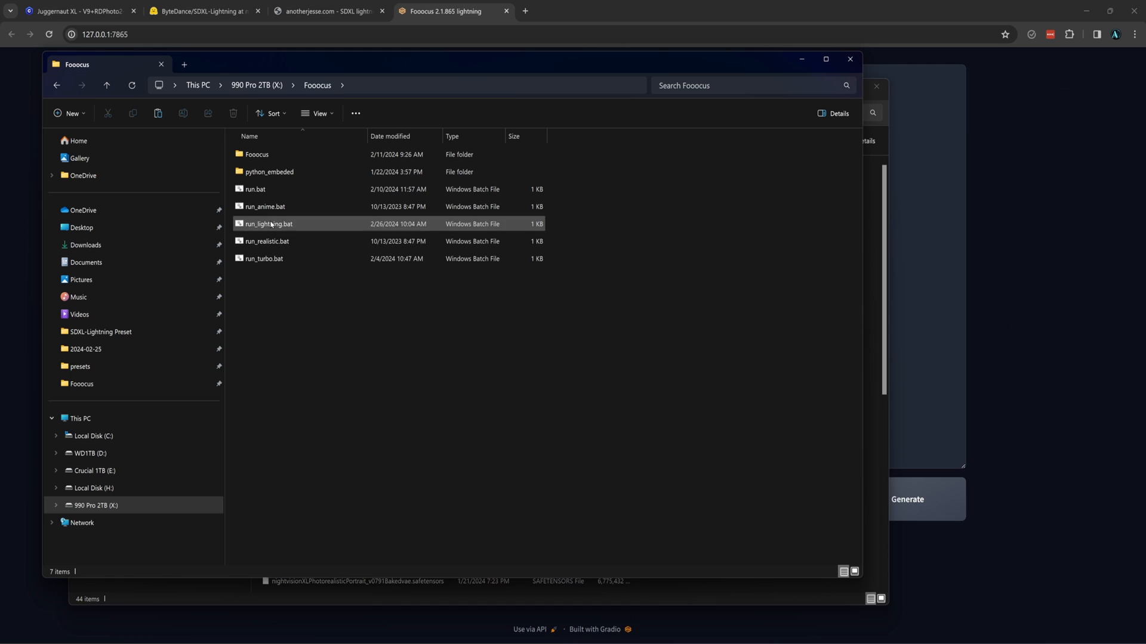
left_click(272, 225)
double_click(271, 225)
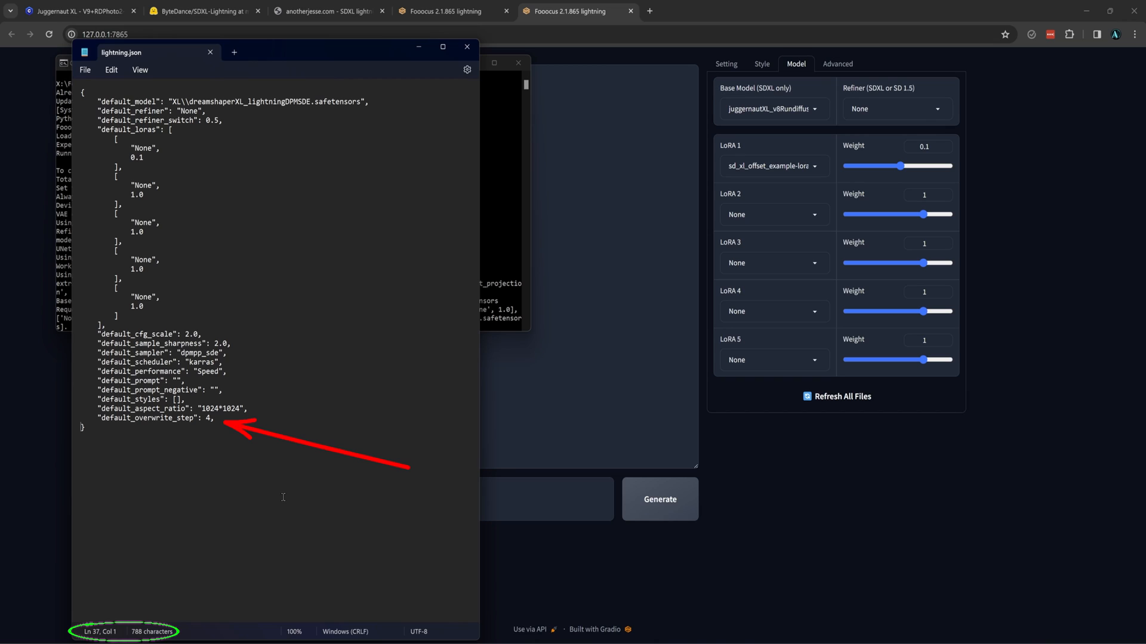
Step: Remove the trailing comma after the default_overwrite_step value in lightning.json and save the file
left_click(221, 419)
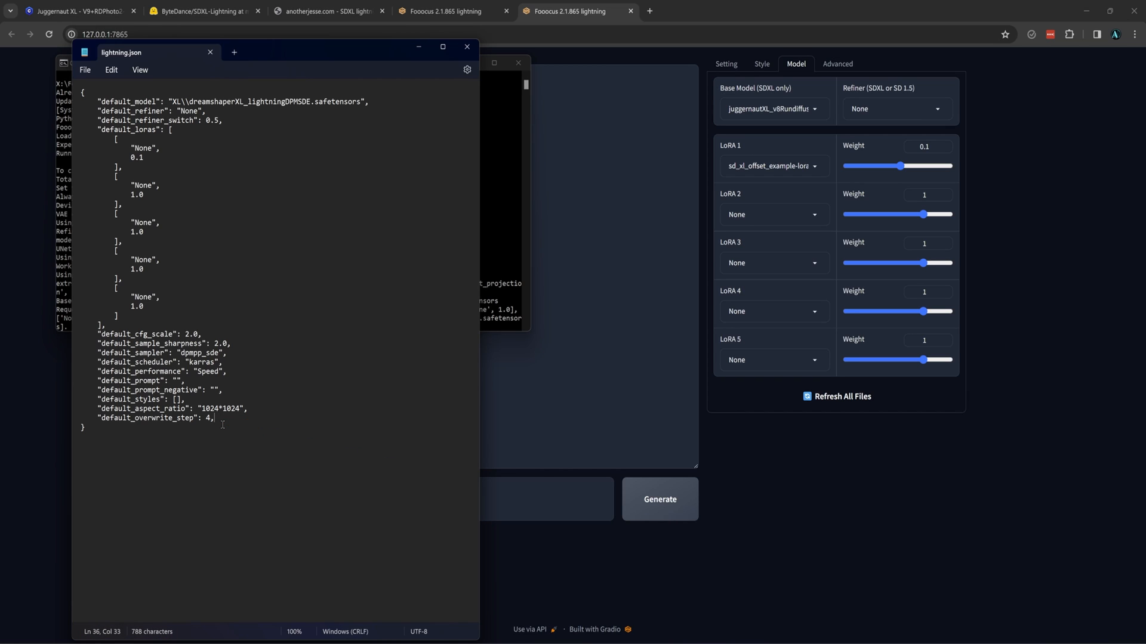
key("BackSpace")
left_click(84, 70)
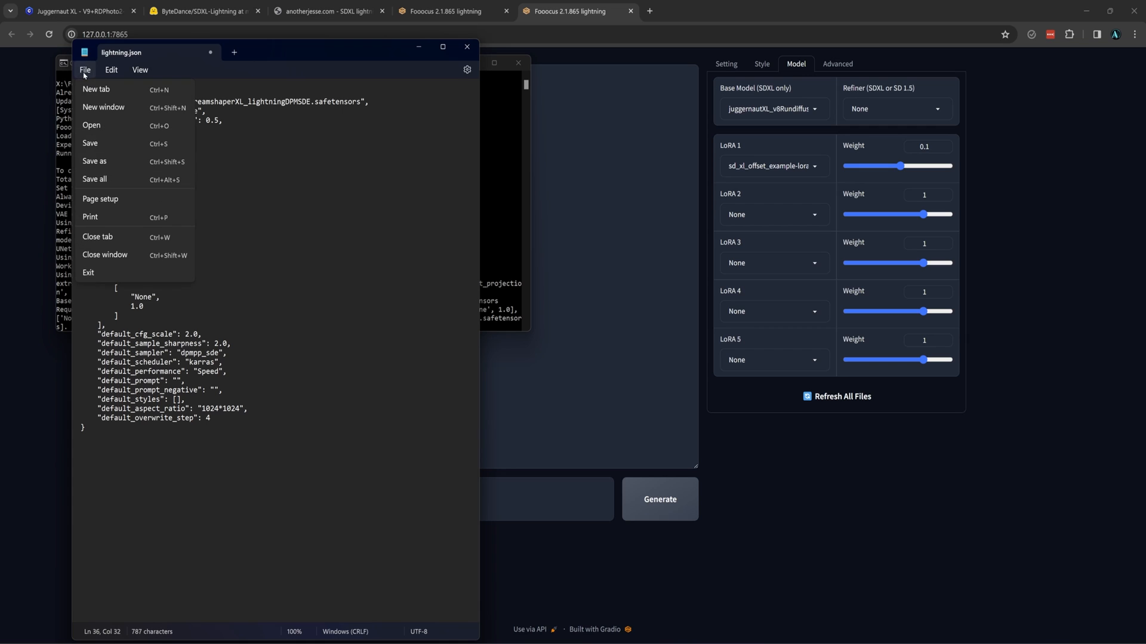
left_click(96, 149)
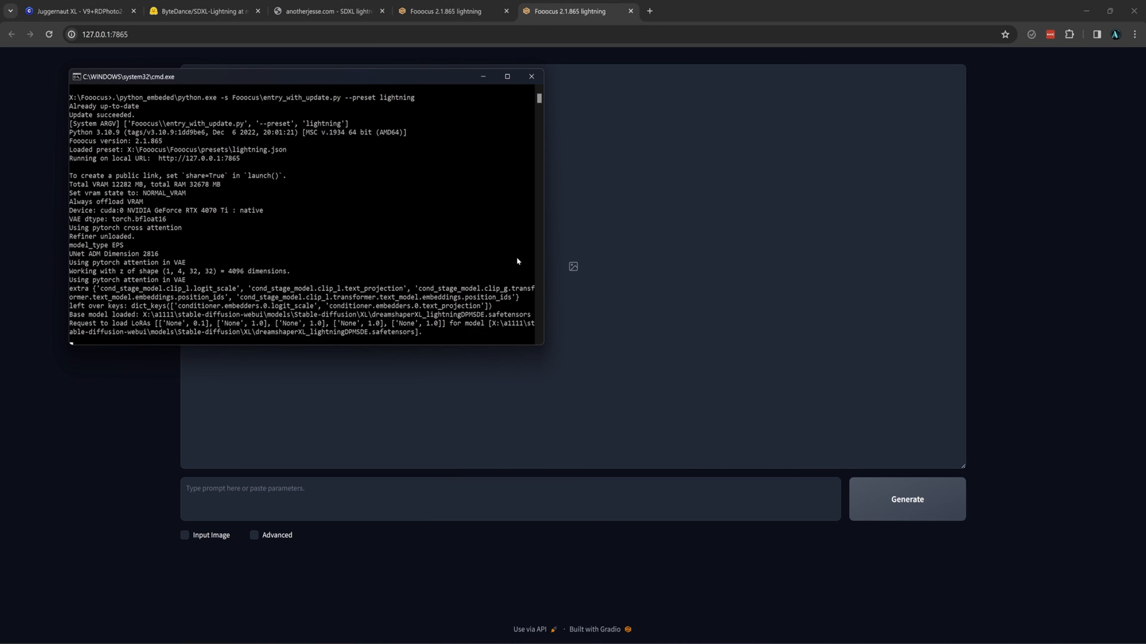
Step: Show the advanced options in the relaunched Fooocus and check the guidance, sharpness, base model and LoRA settings loaded from the preset
left_click(273, 537)
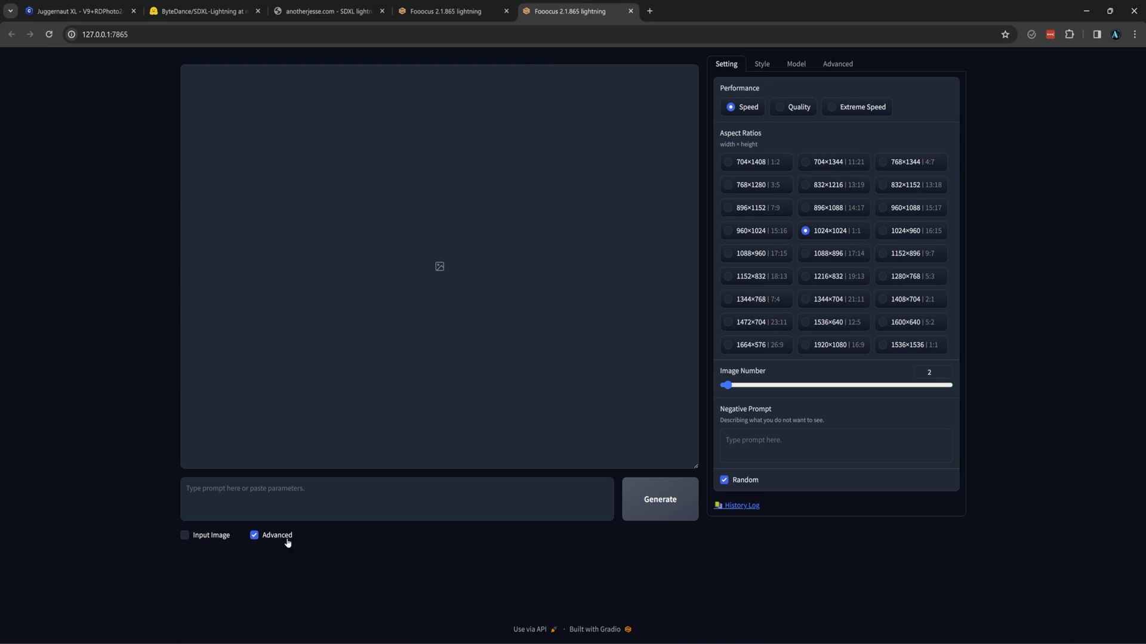
left_click(843, 63)
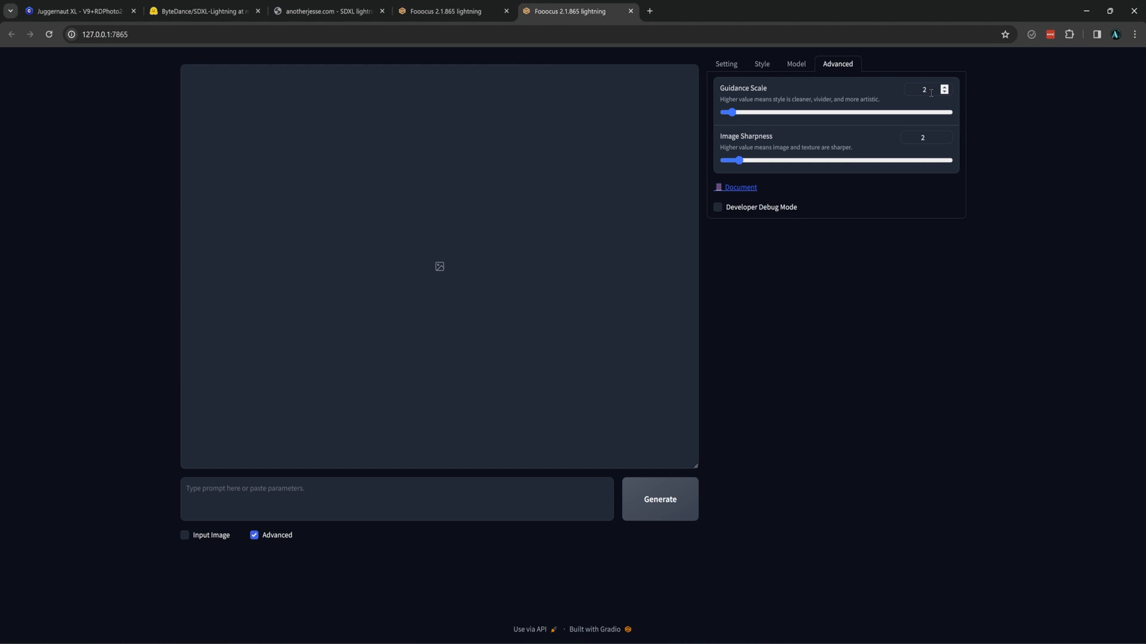
left_click(794, 64)
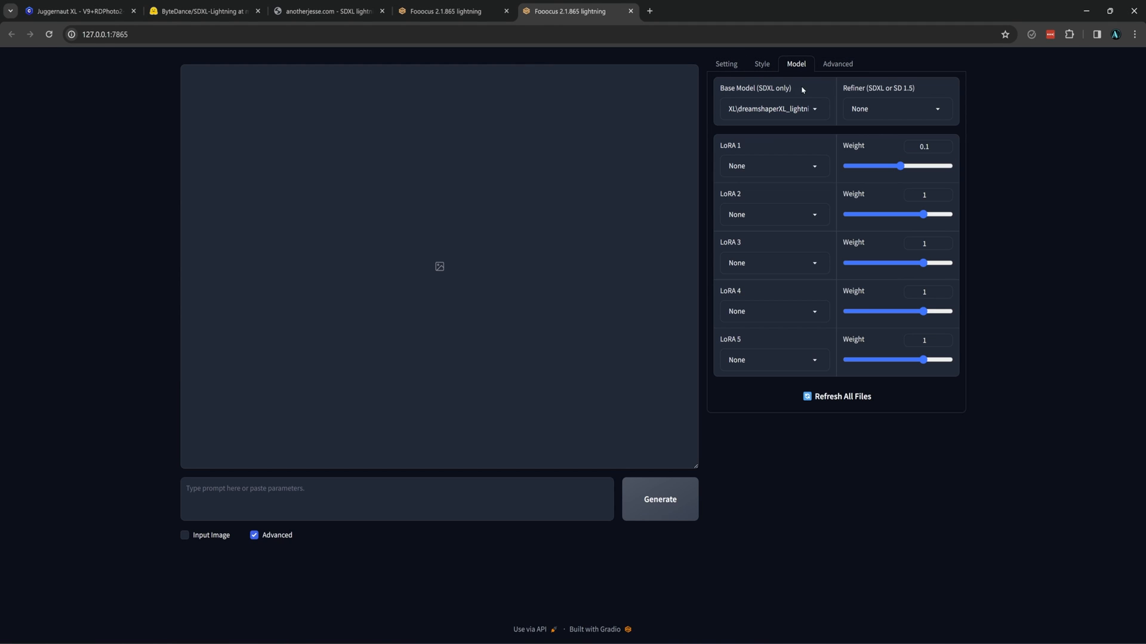